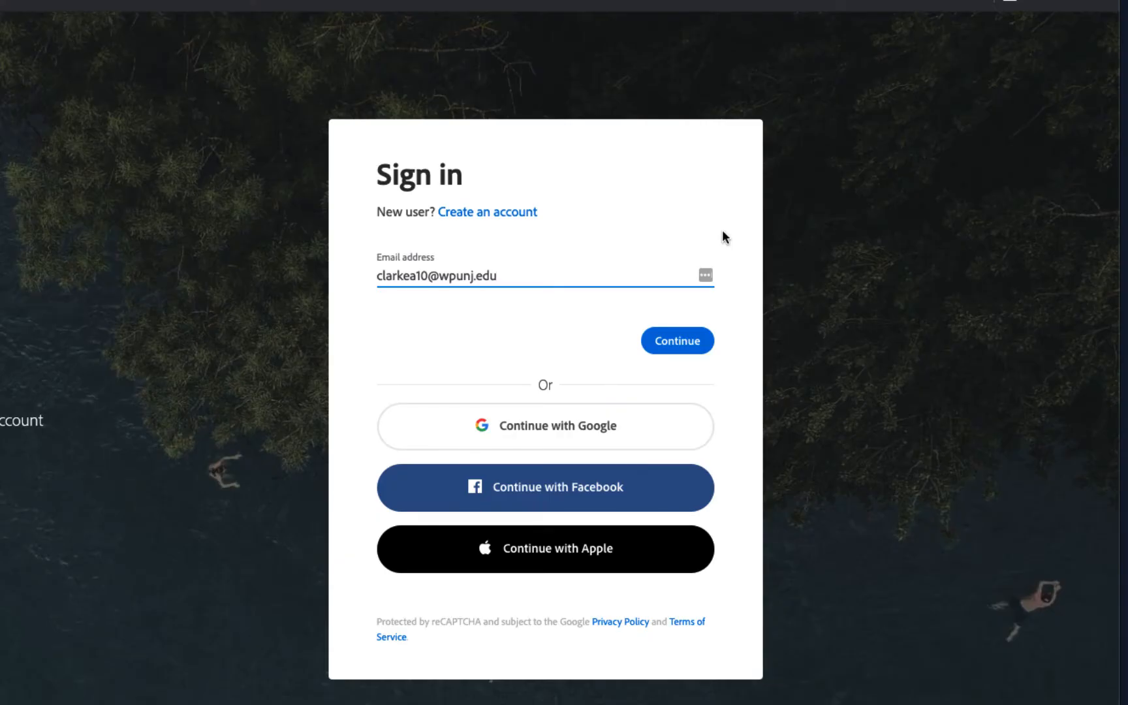
Sign in to the company or school account with the prefilled e-mail and university login credentials
click(693, 345)
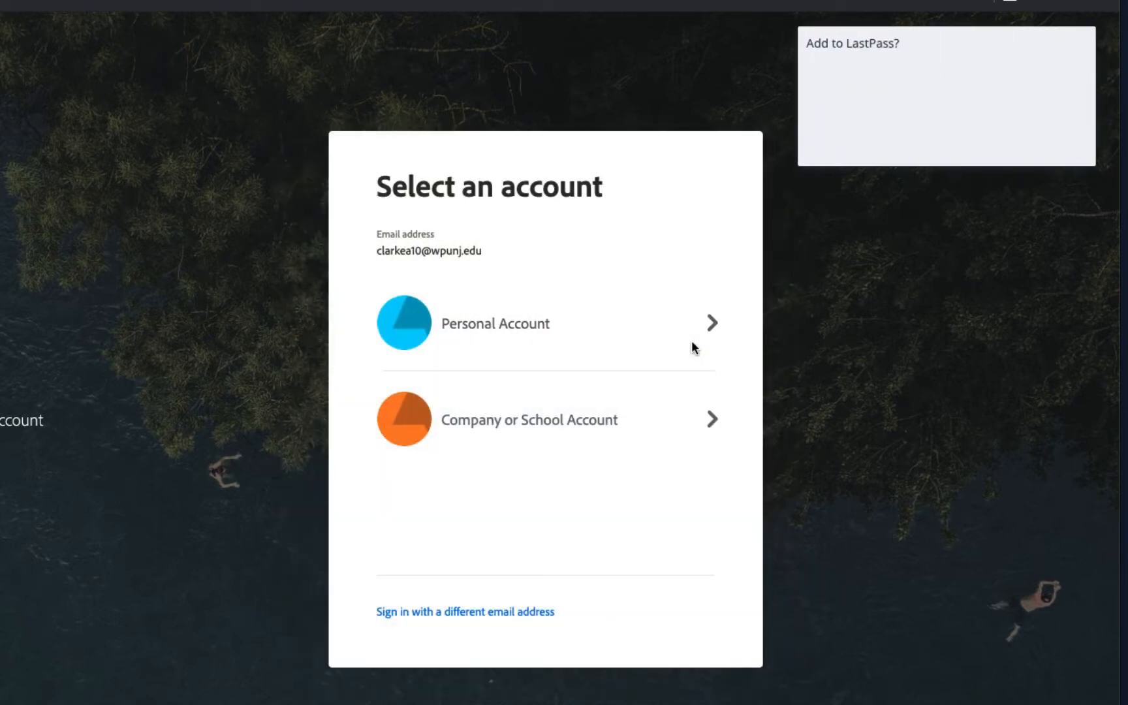
click(554, 434)
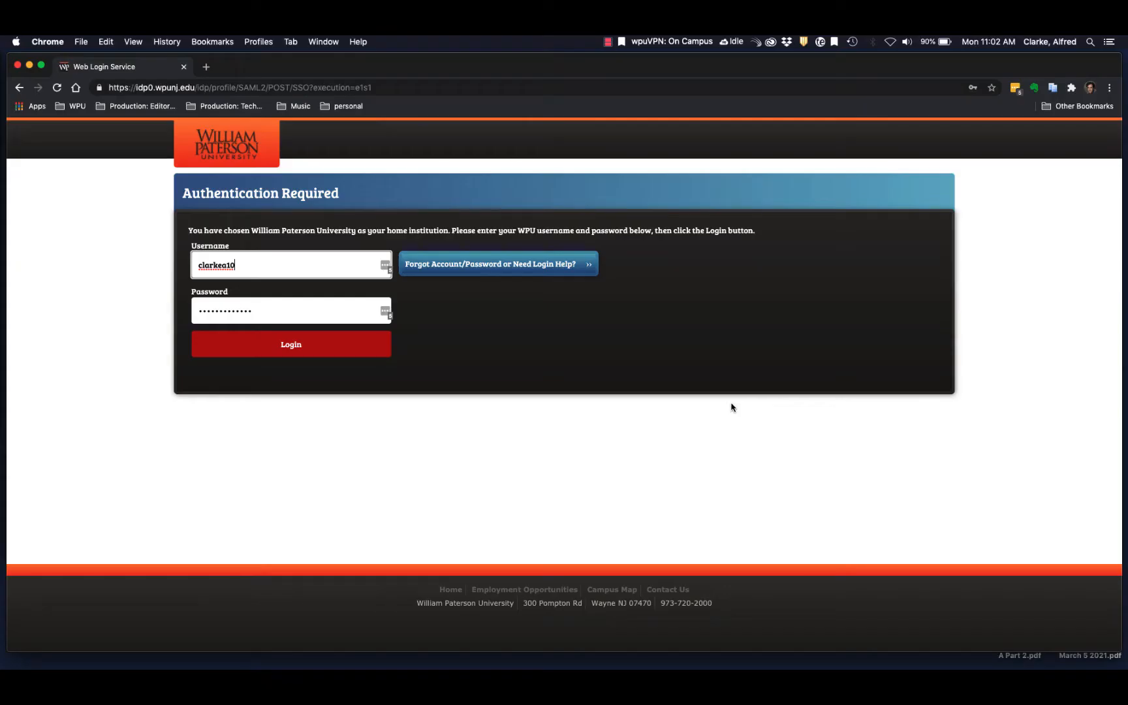
click(292, 351)
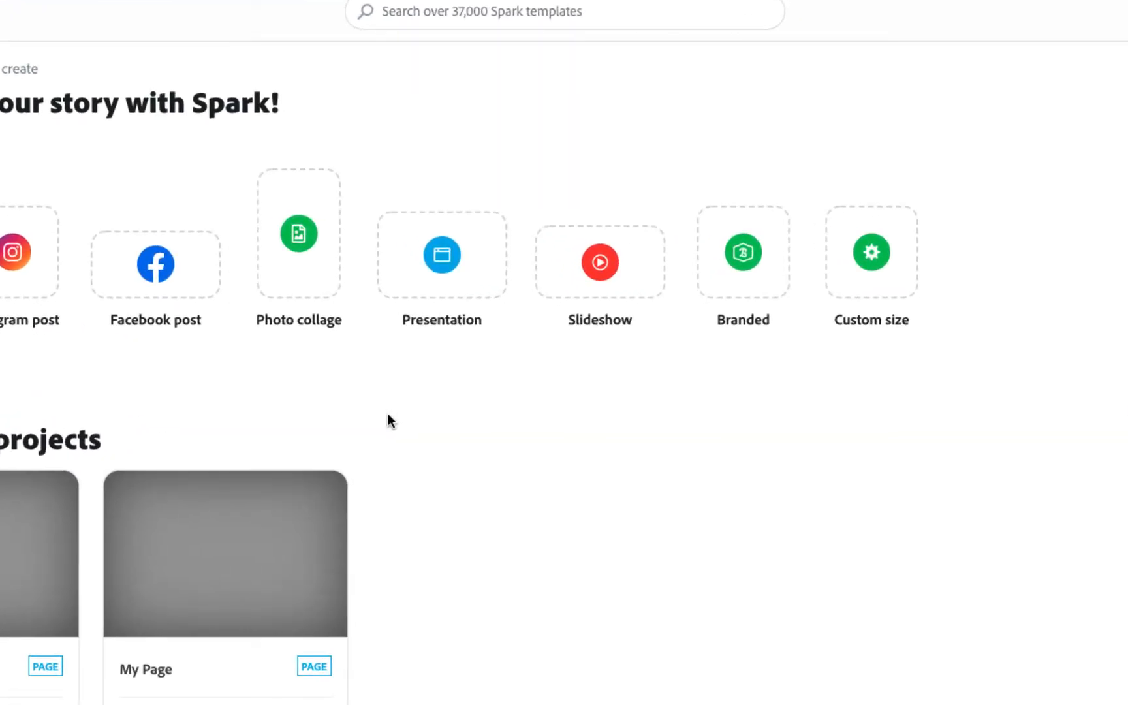
Start a new slideshow video from scratch titled "My Video" and dismiss the quick-tips tutorial
click(580, 288)
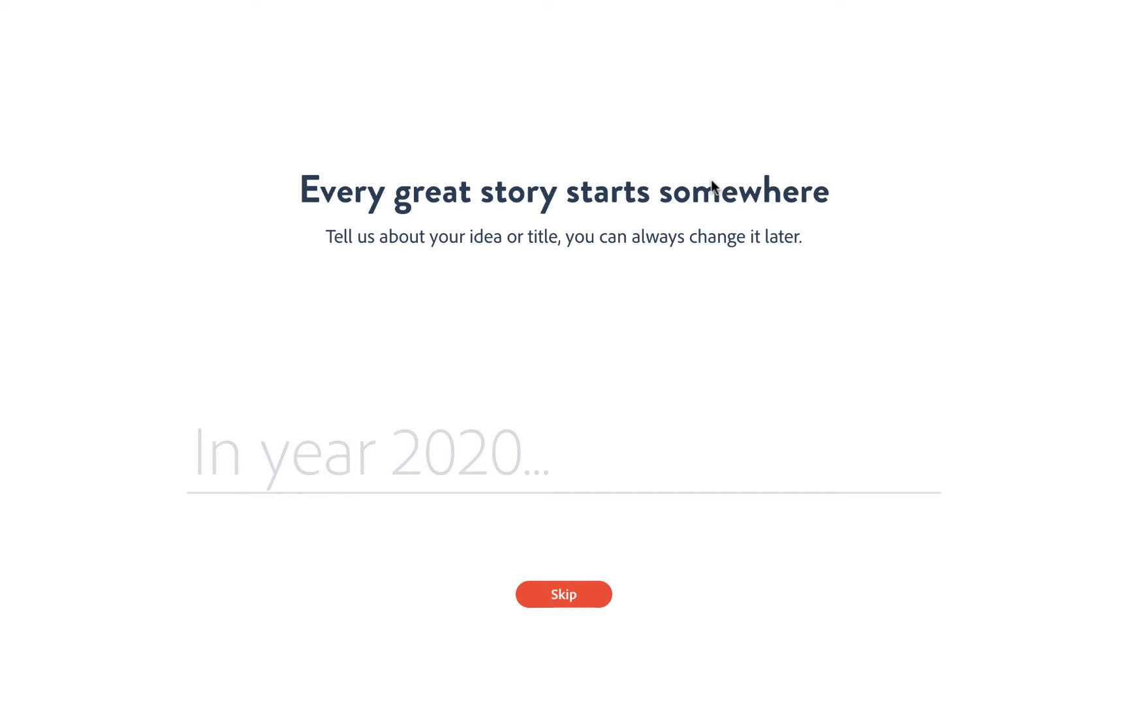
text(My V)
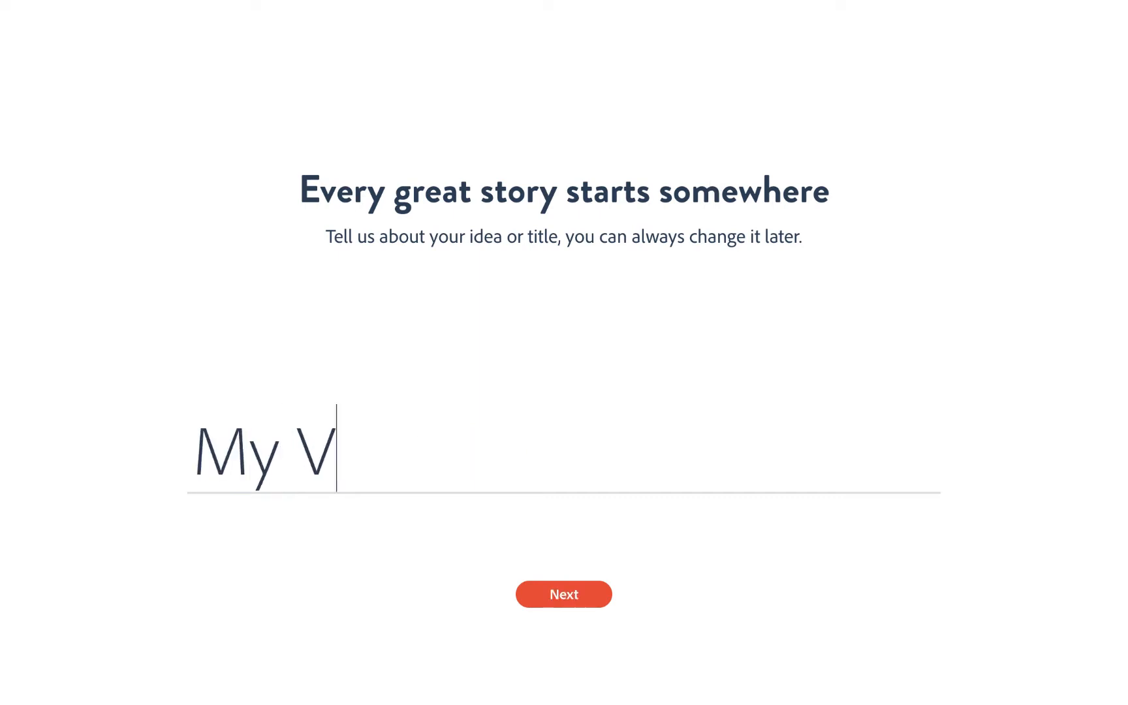
text(ideo)
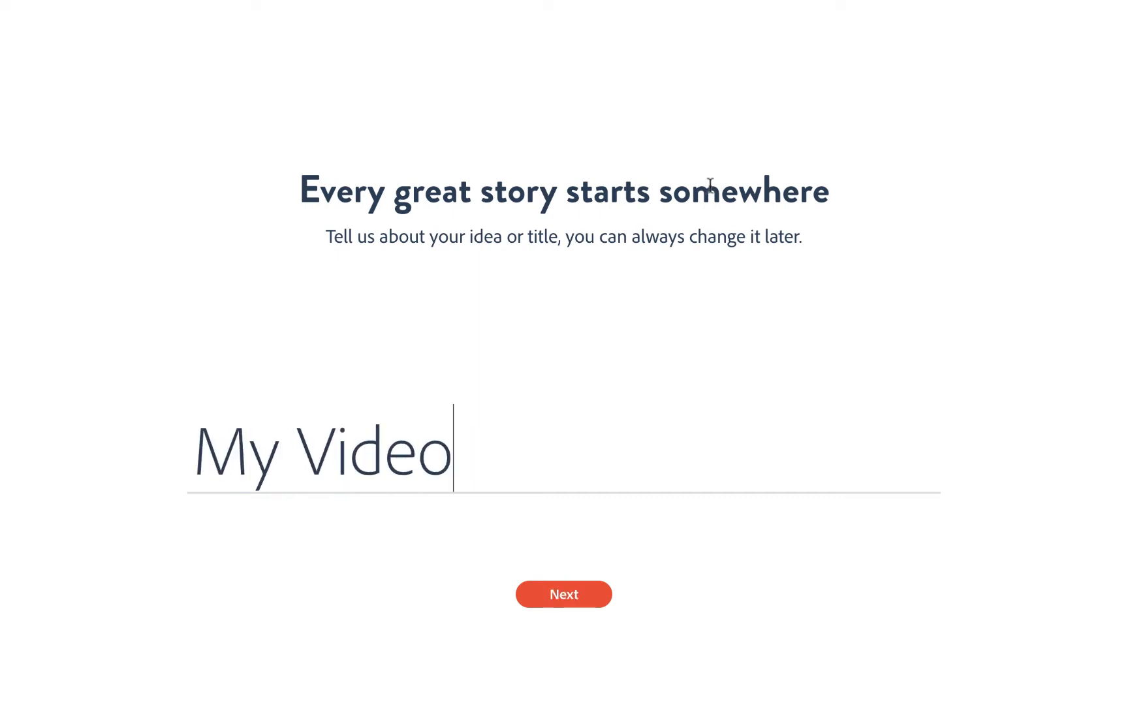
click(589, 602)
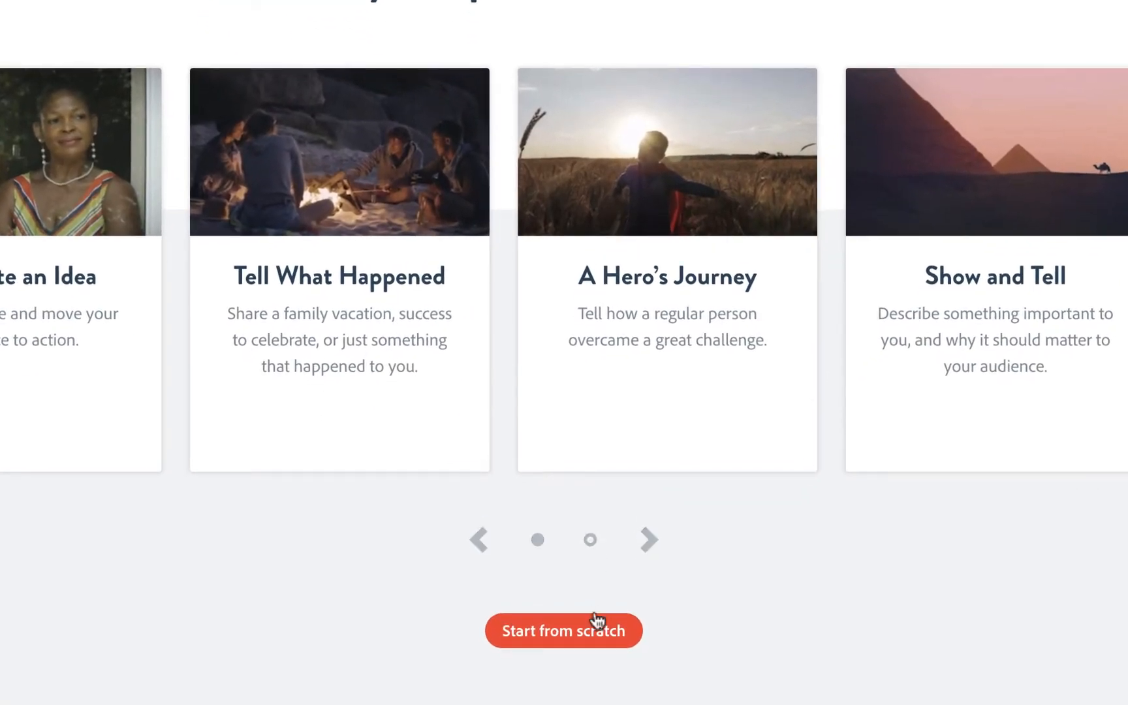
click(595, 619)
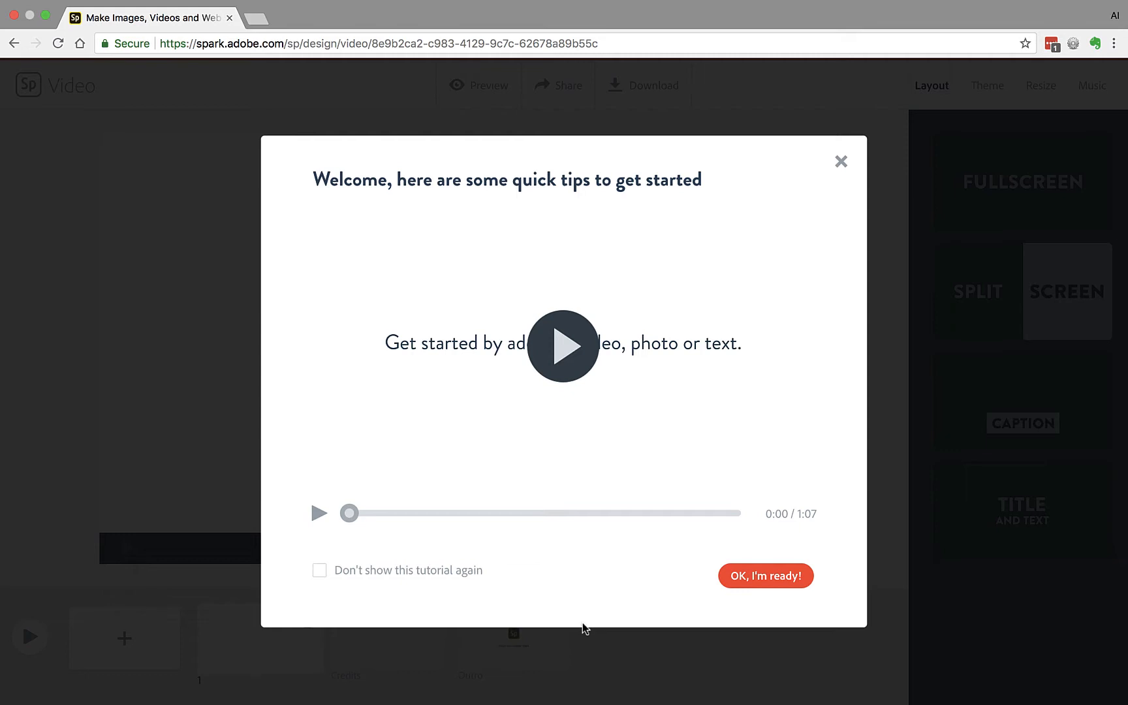
click(766, 576)
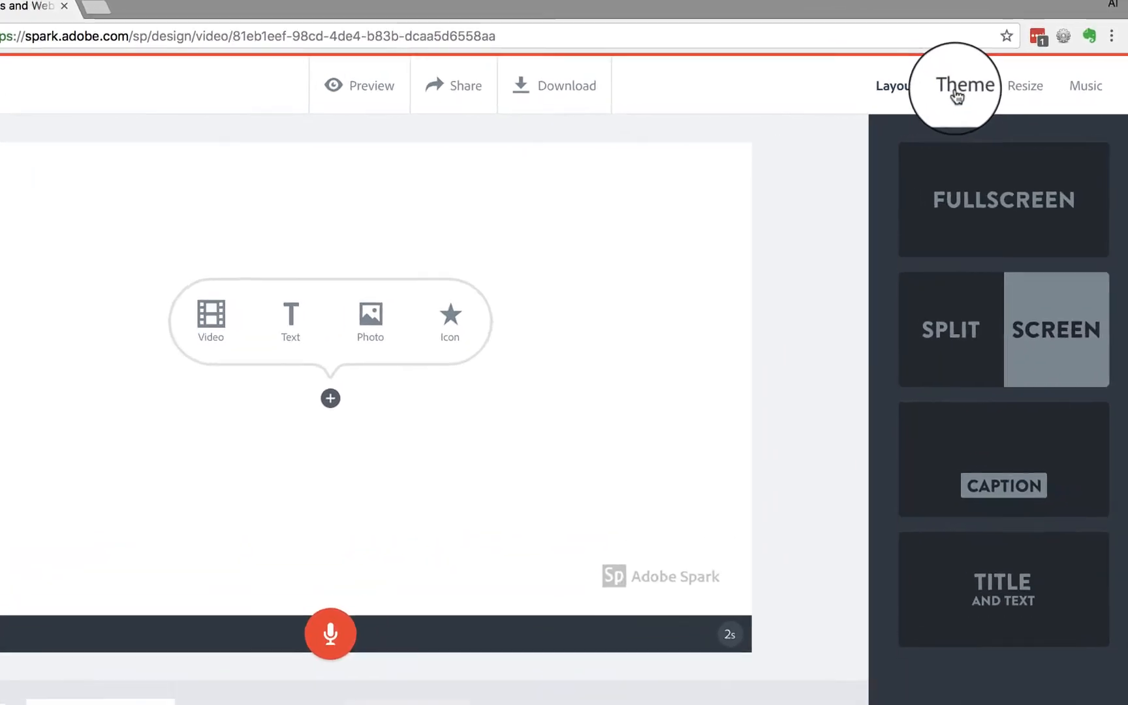
Look through the available video themes, such as Elevate, Focus, Flair, Statement and Noir
click(984, 91)
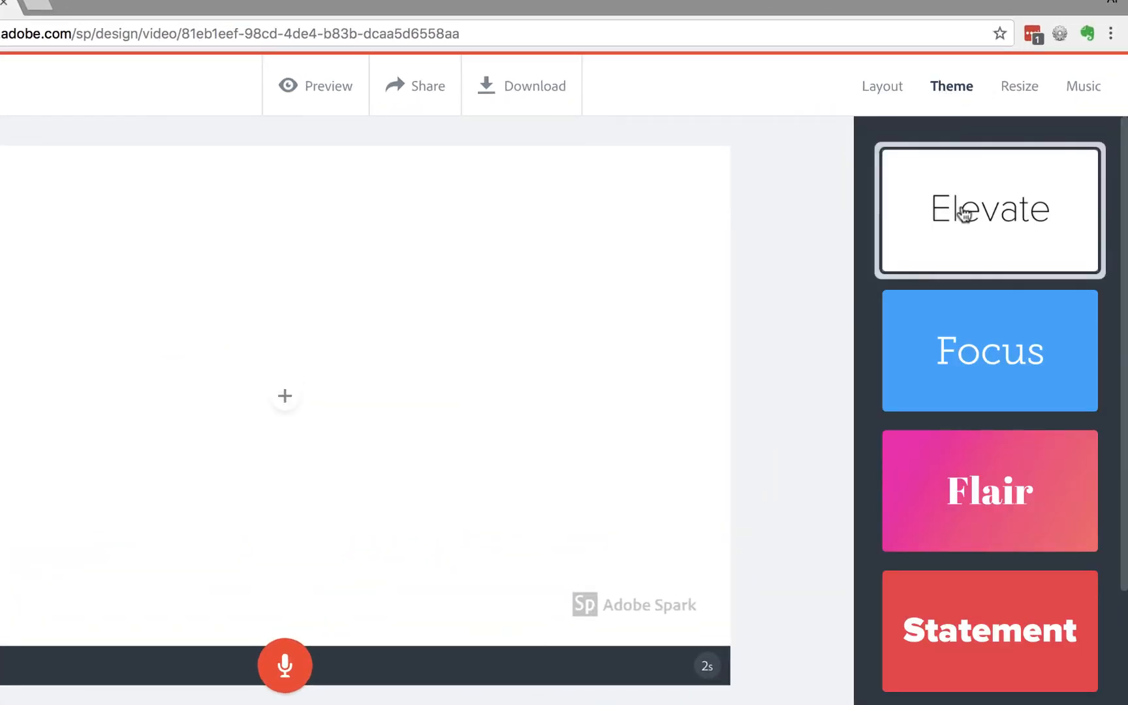
scroll(967, 245, down, 1)
mouse_move(967, 246)
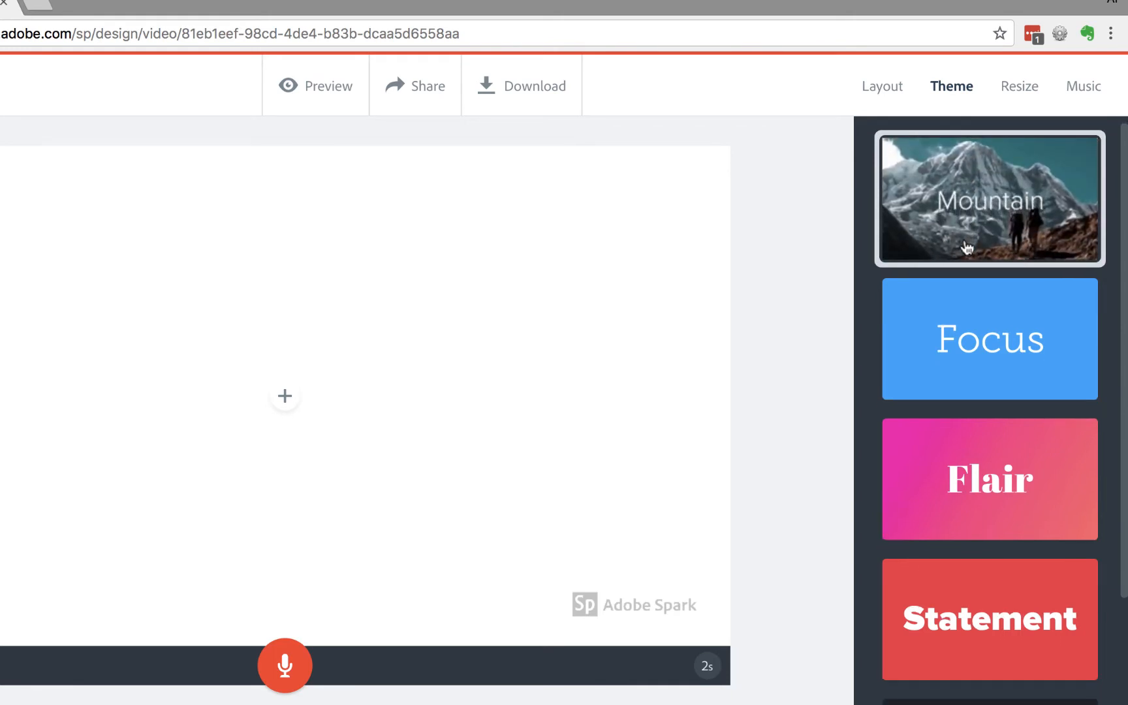
scroll(967, 245, down, 1)
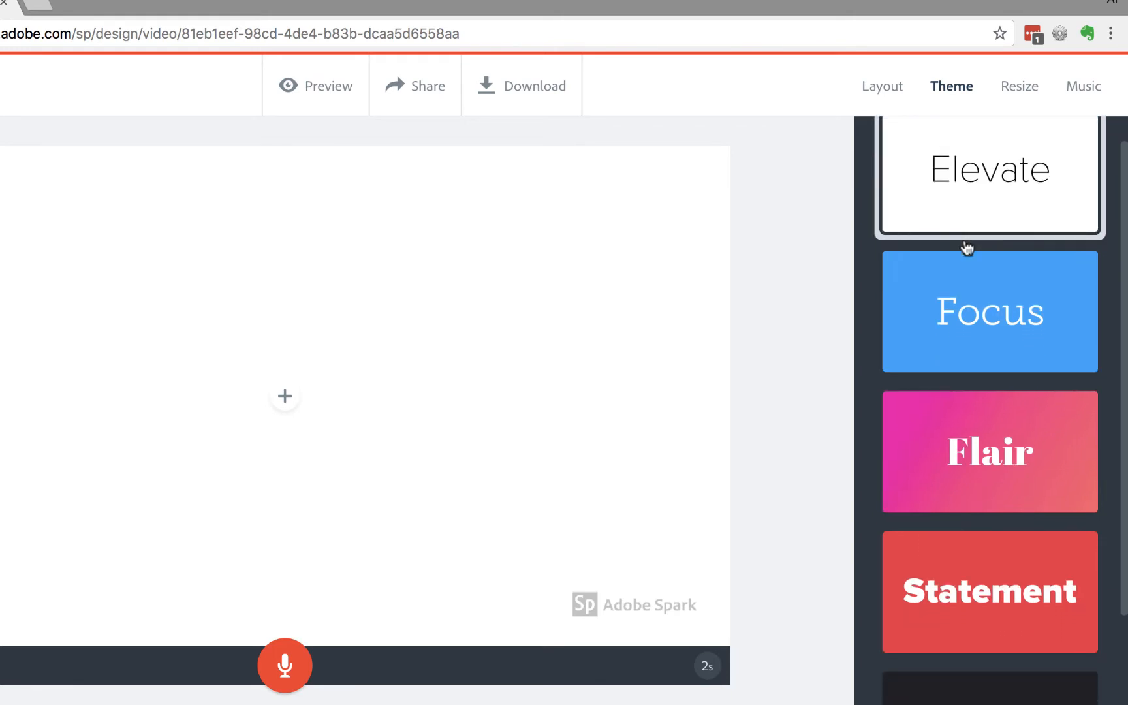
scroll(967, 247, down, 3)
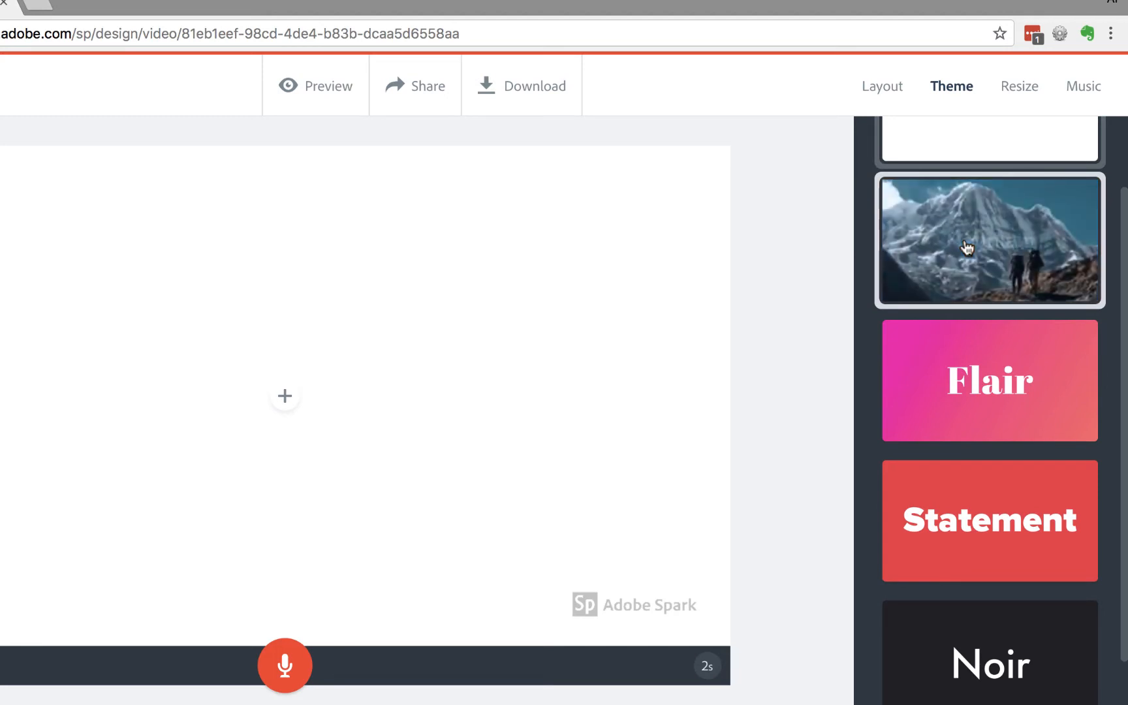
Try the Fullscreen, Split Screen, Caption, and Title and Text layouts on the first slide
click(893, 93)
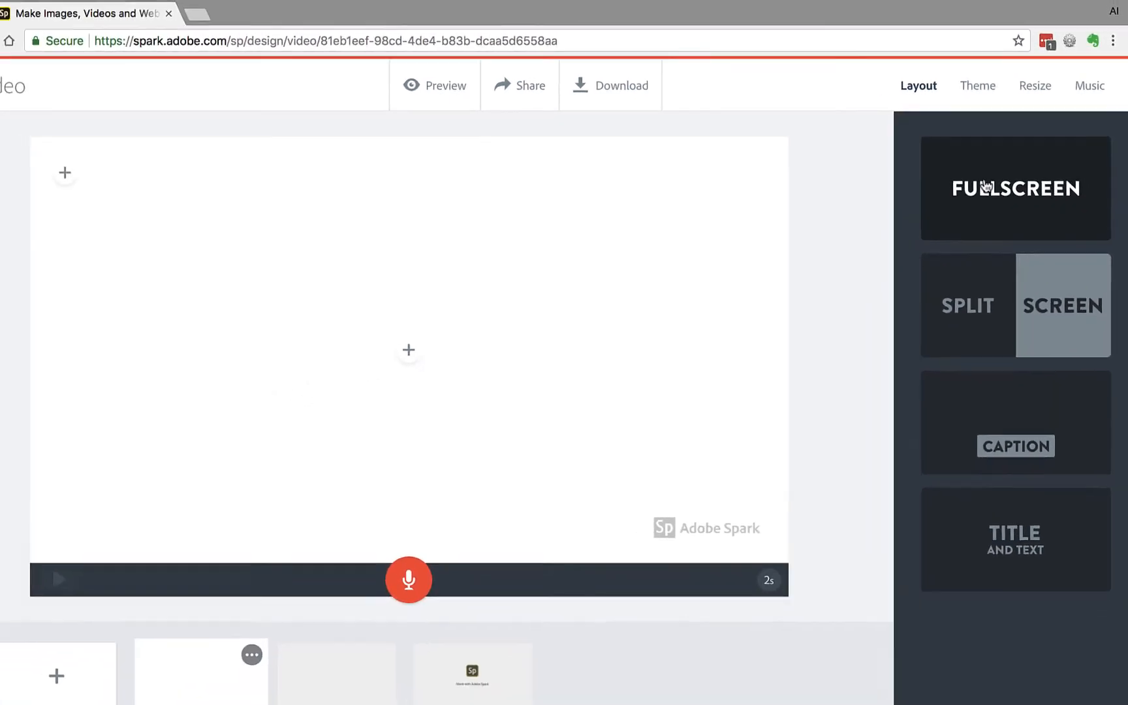
click(963, 205)
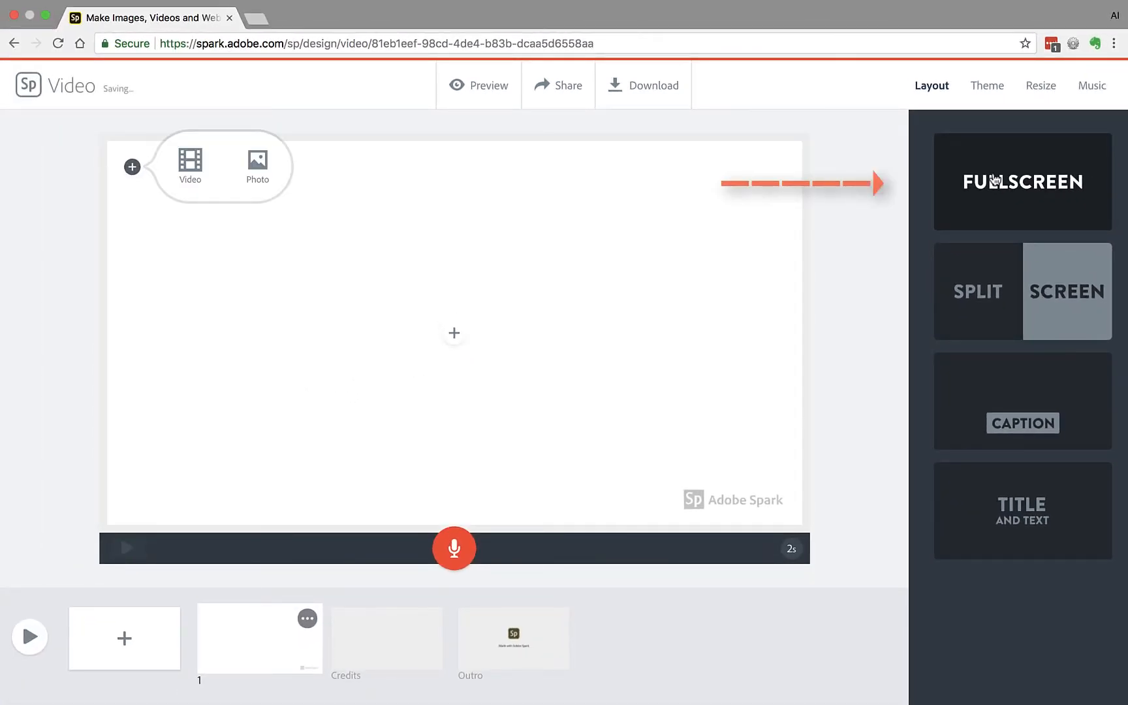
click(1021, 268)
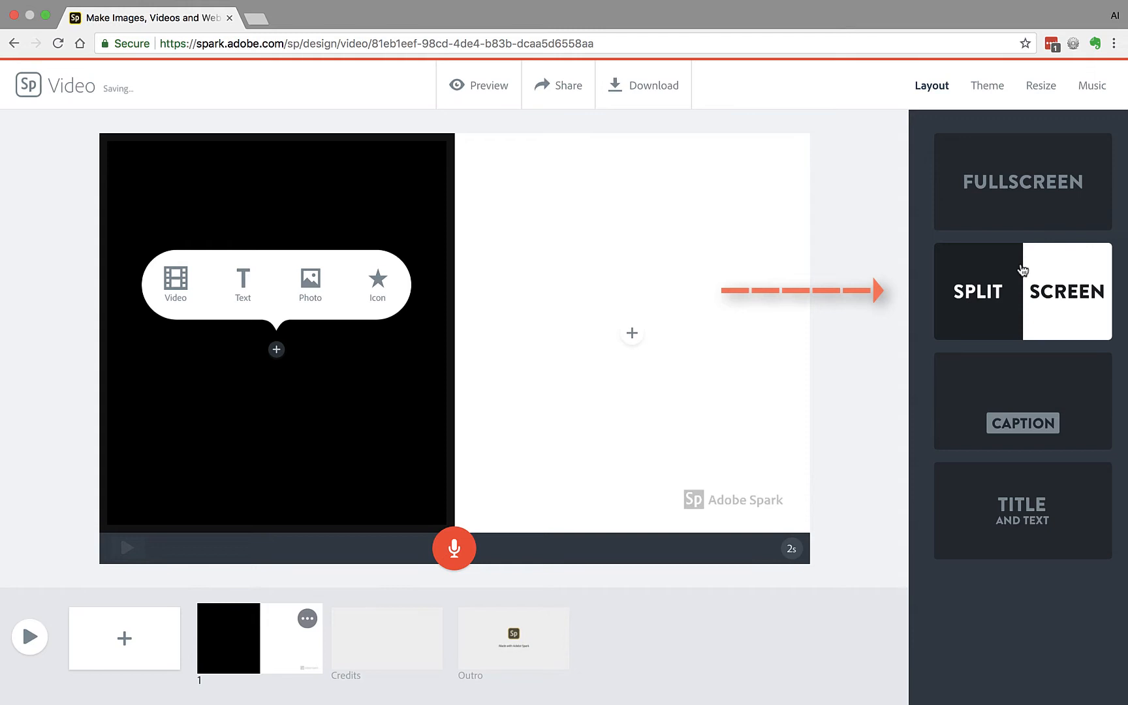
click(1052, 424)
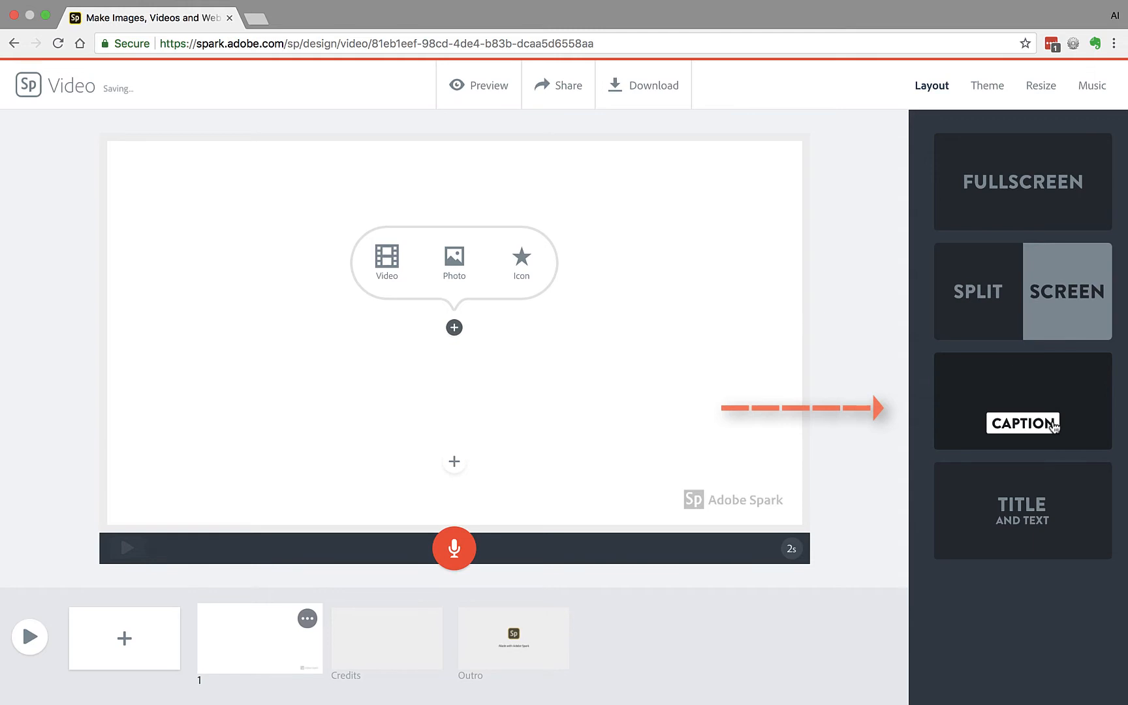
click(1054, 497)
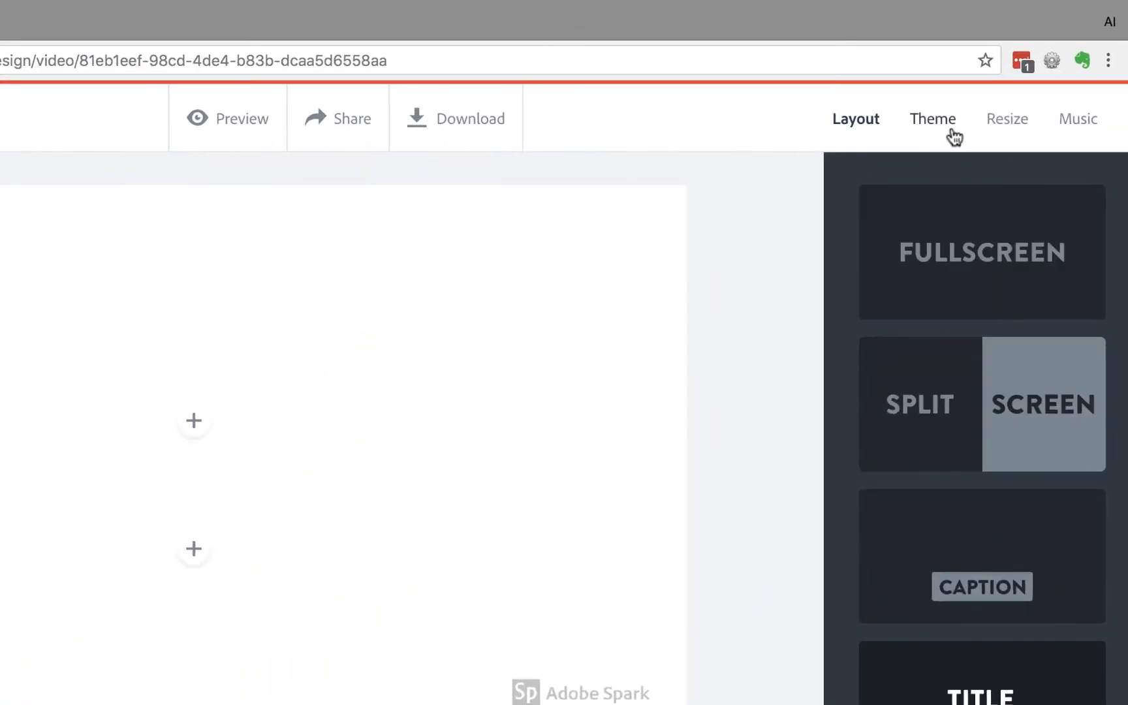
Apply the Fullscreen layout to the first slide
click(994, 88)
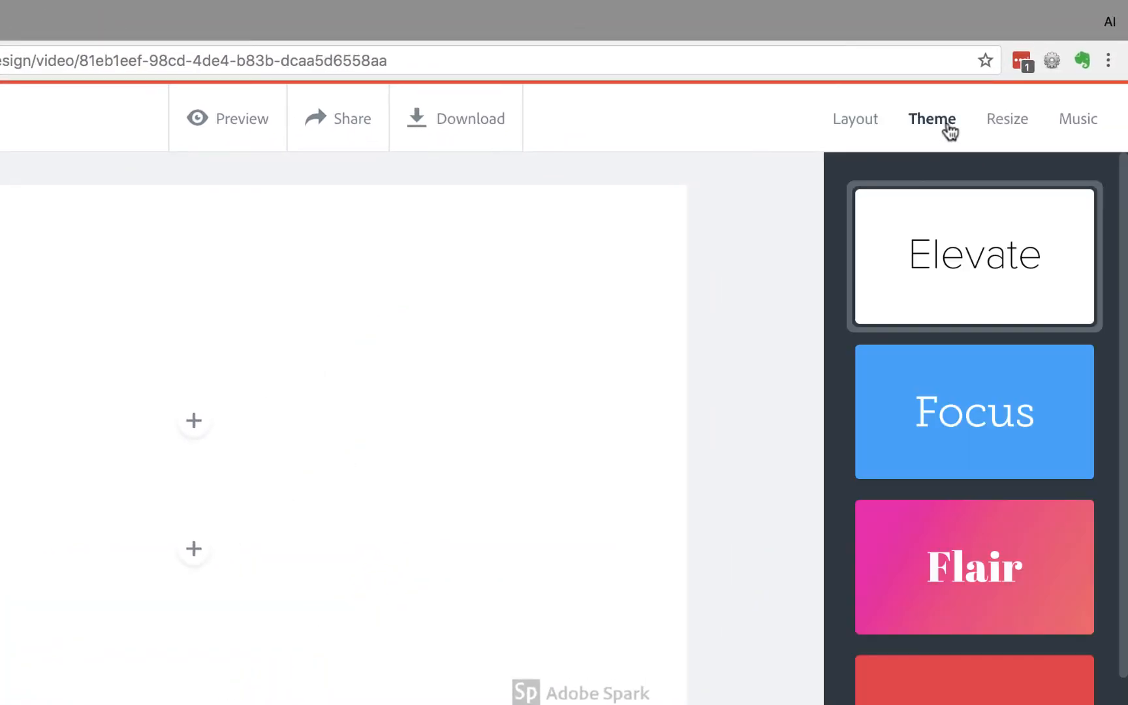
click(848, 119)
click(959, 244)
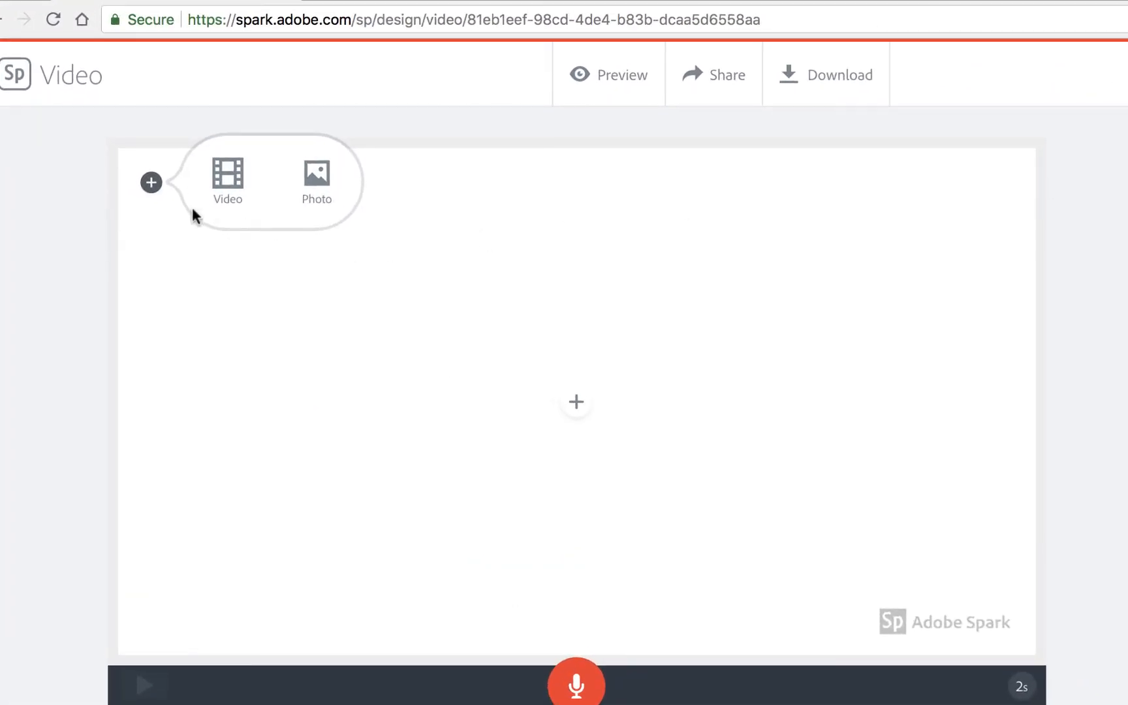
Add the video file VID_20170208_180520.mp4 to the first slide
click(227, 198)
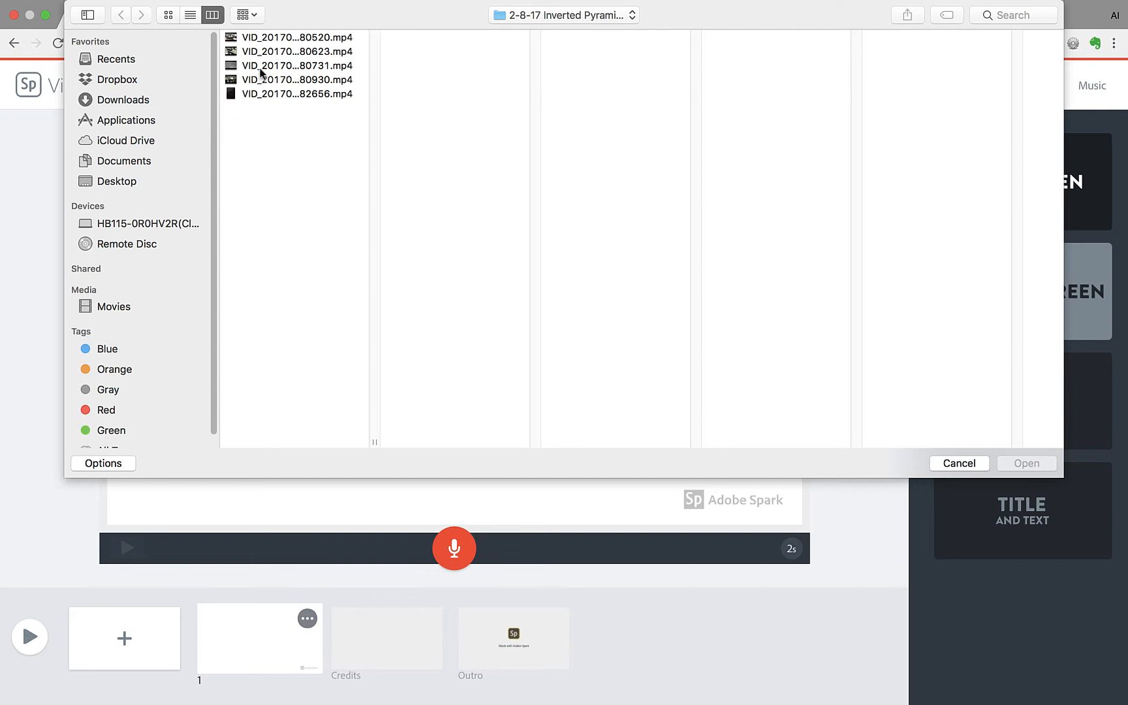
click(306, 38)
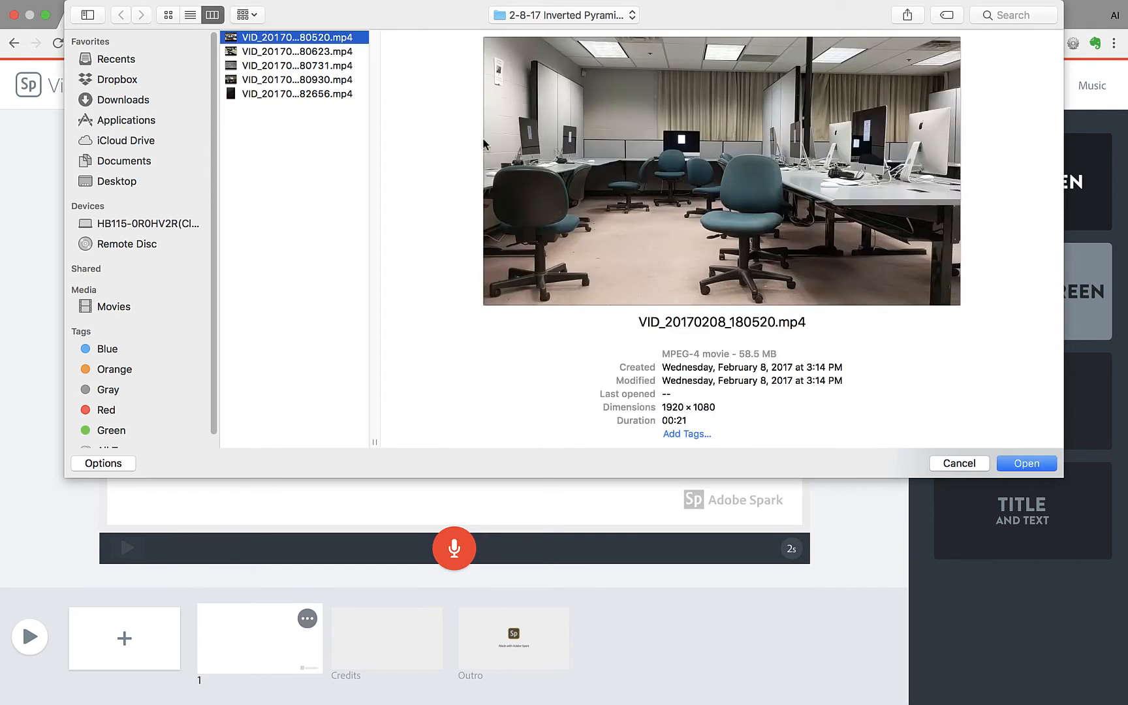
click(1010, 462)
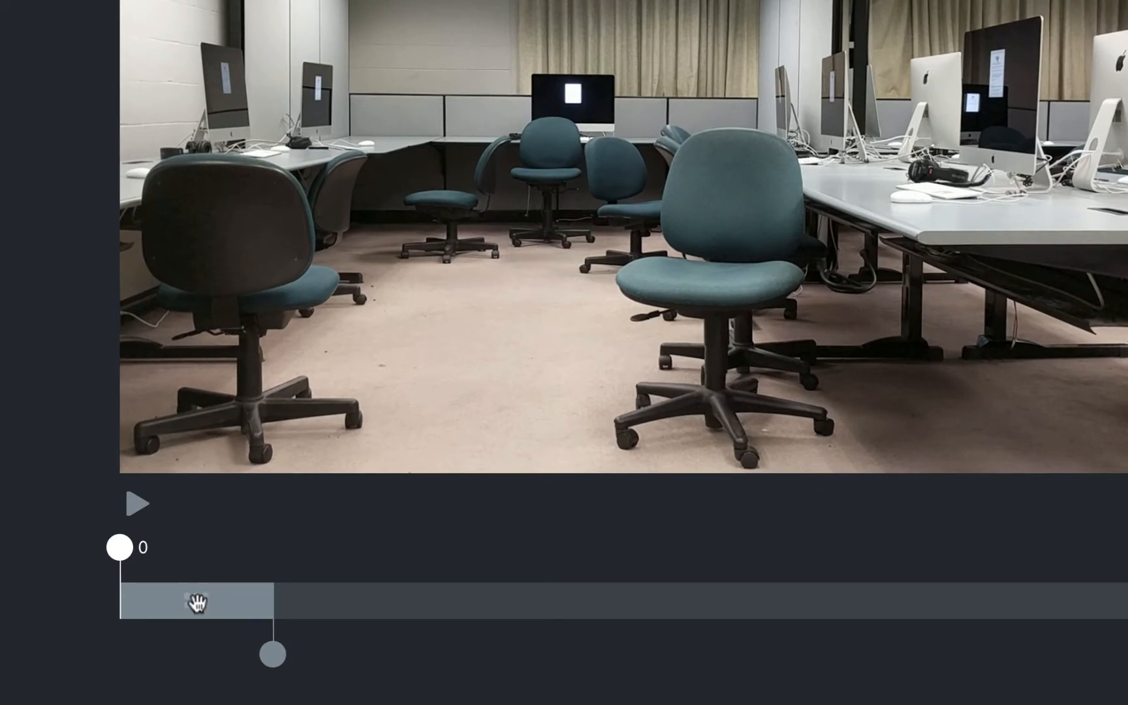
Trim the clip to run from second 8 to second 14 and save it to the slide
drag(198, 606, 679, 593)
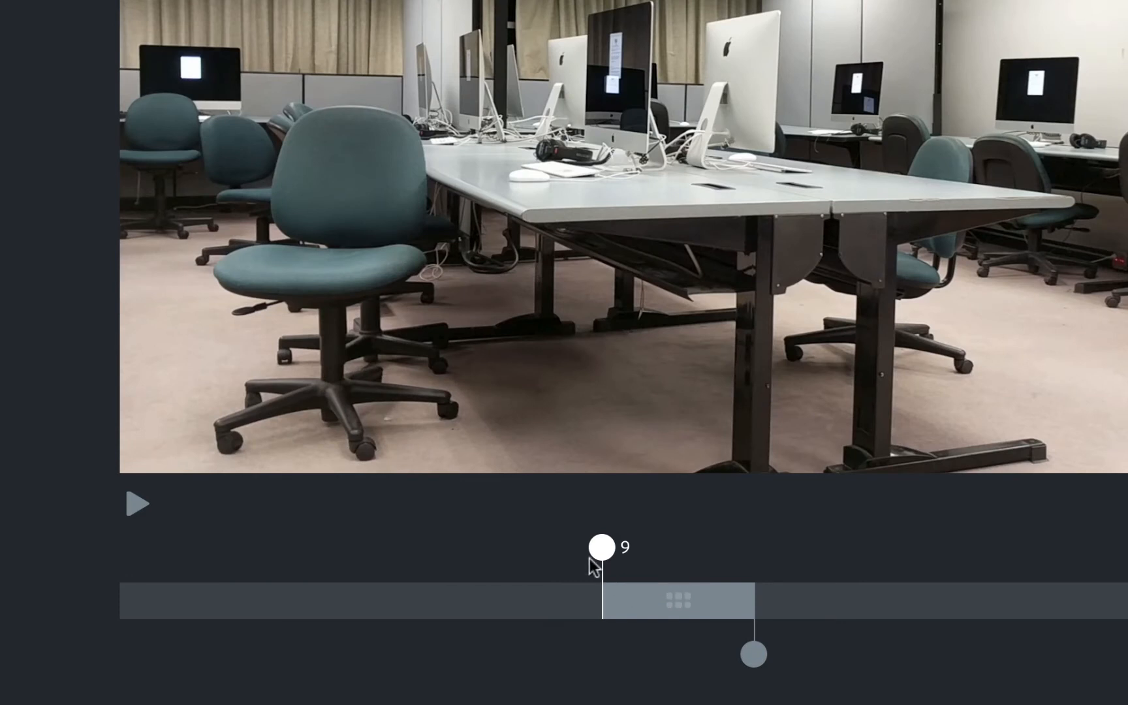
drag(601, 548, 515, 561)
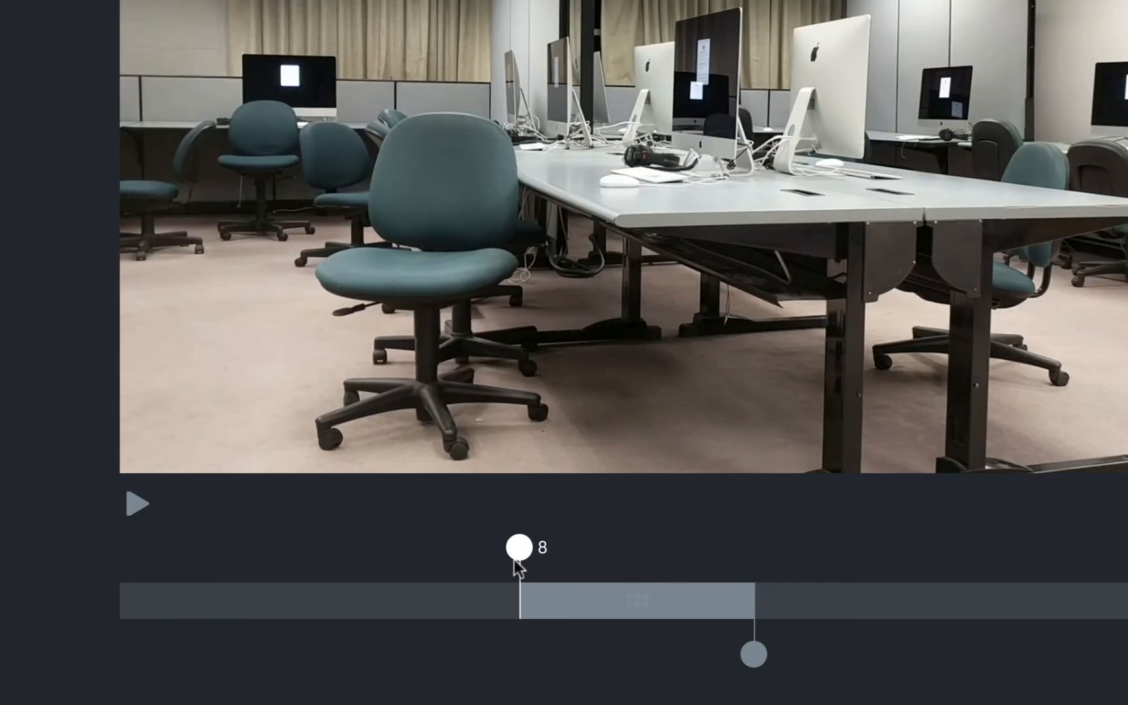
drag(748, 648, 814, 649)
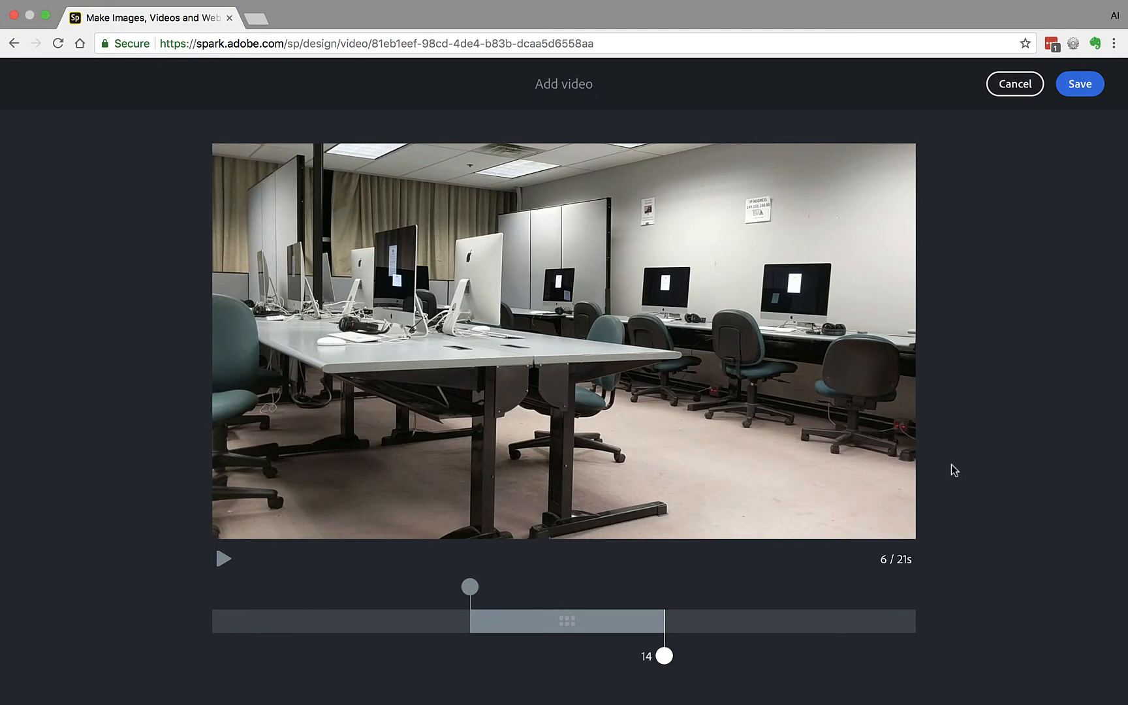
click(1068, 86)
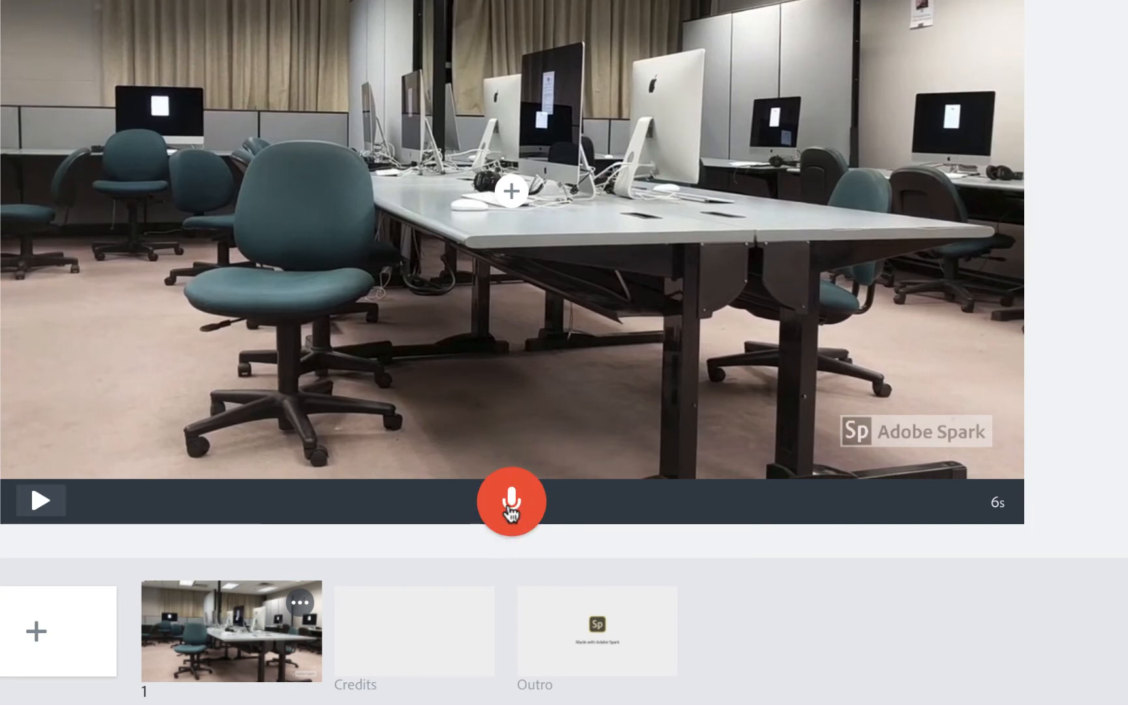
Record a voice narration on the first slide and play the slide back
drag(511, 512, 511, 513)
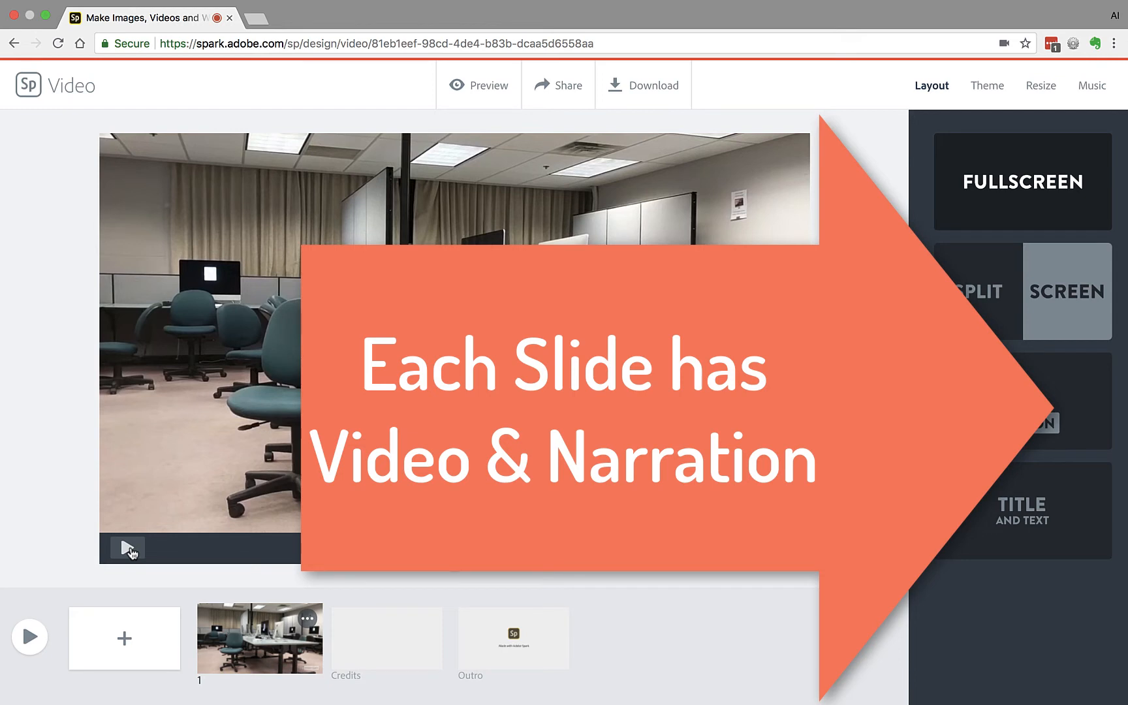
click(127, 548)
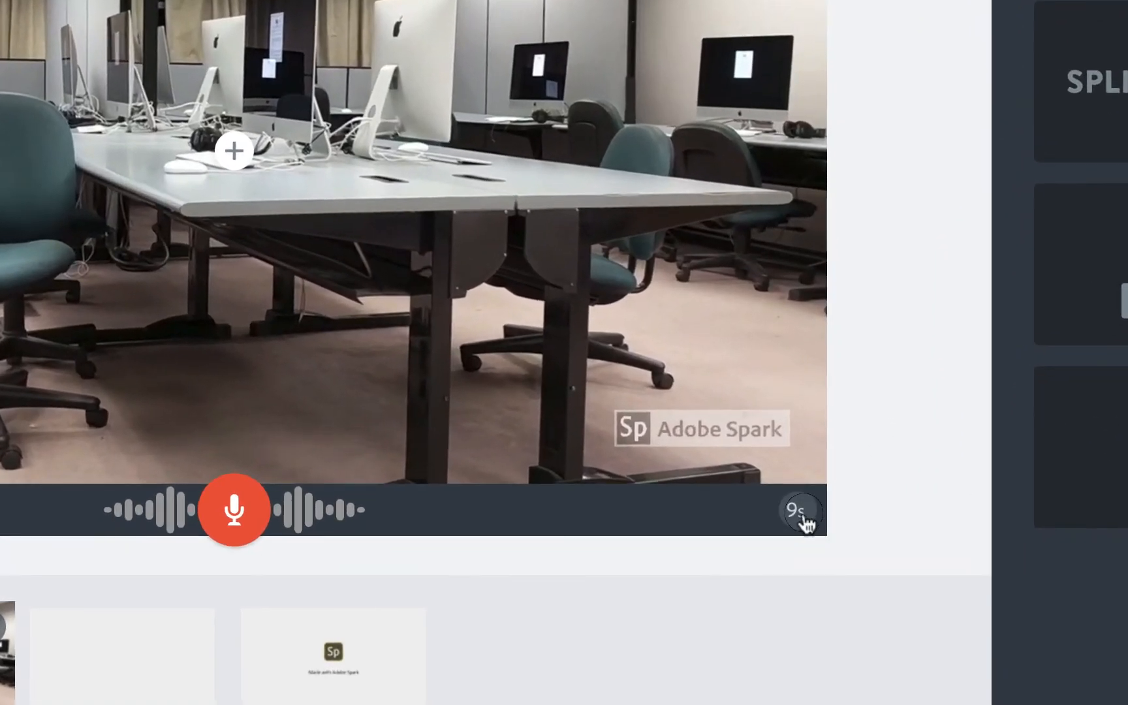
Remove the recorded narration from the first slide
click(795, 550)
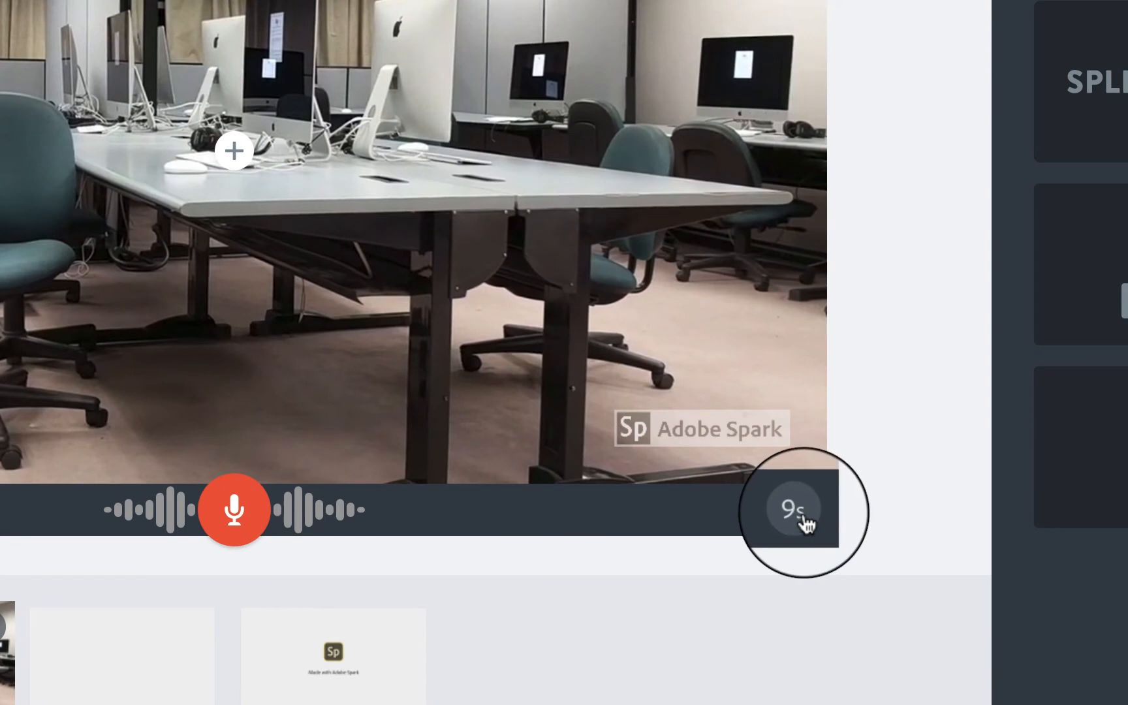
mouse_move(806, 521)
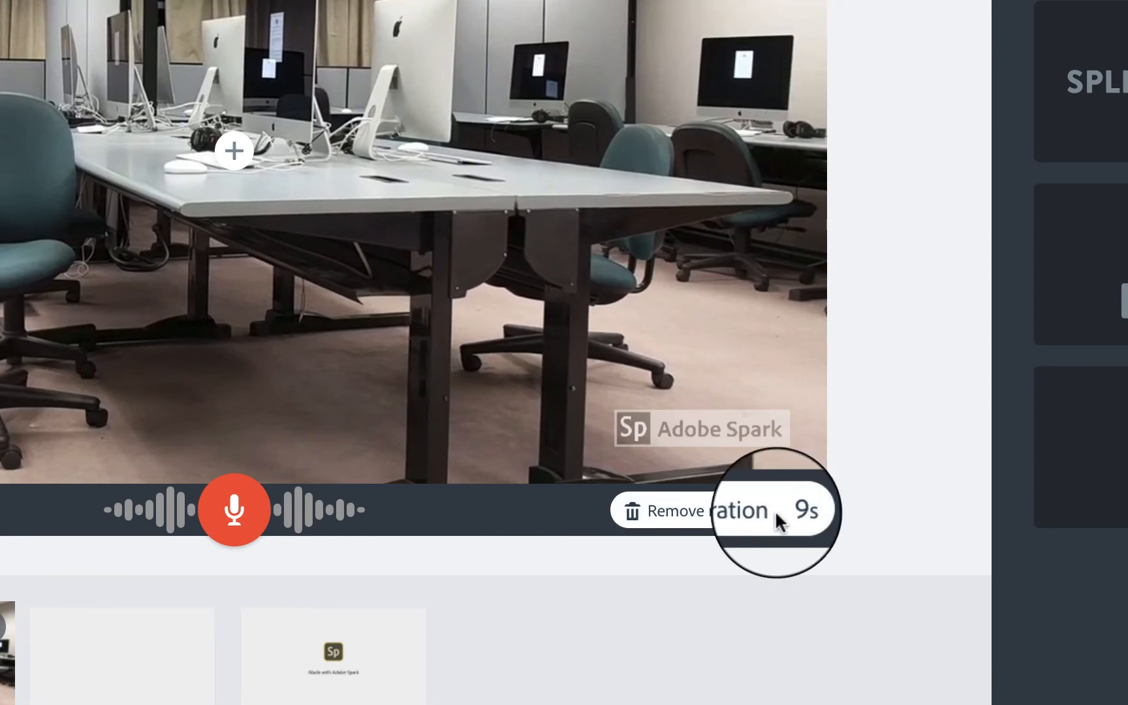
click(699, 512)
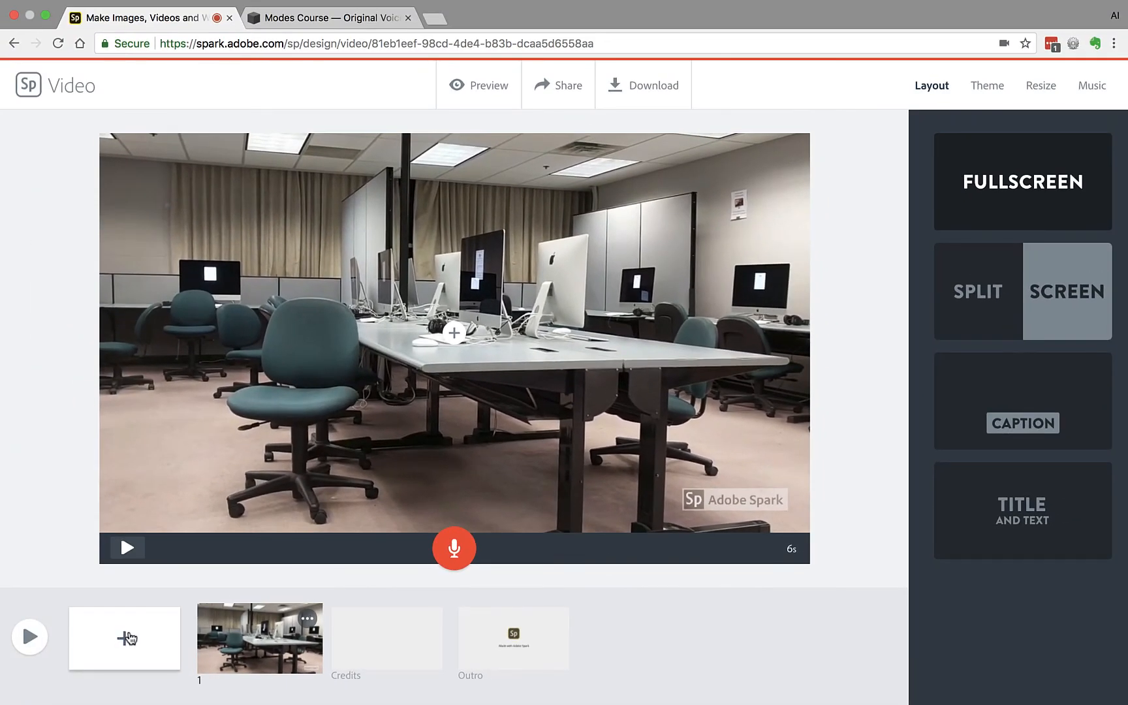
Add a second slide with the Caption layout and place the video file VID_20170208_180623.mp4 on it
click(126, 637)
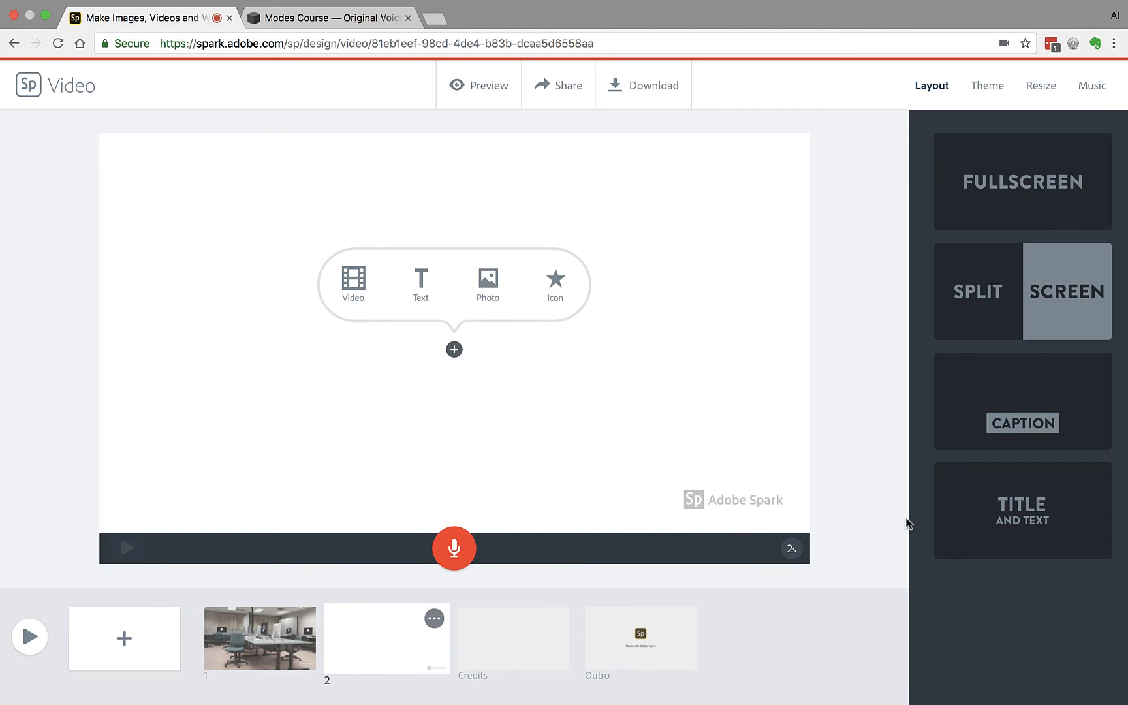
click(1026, 417)
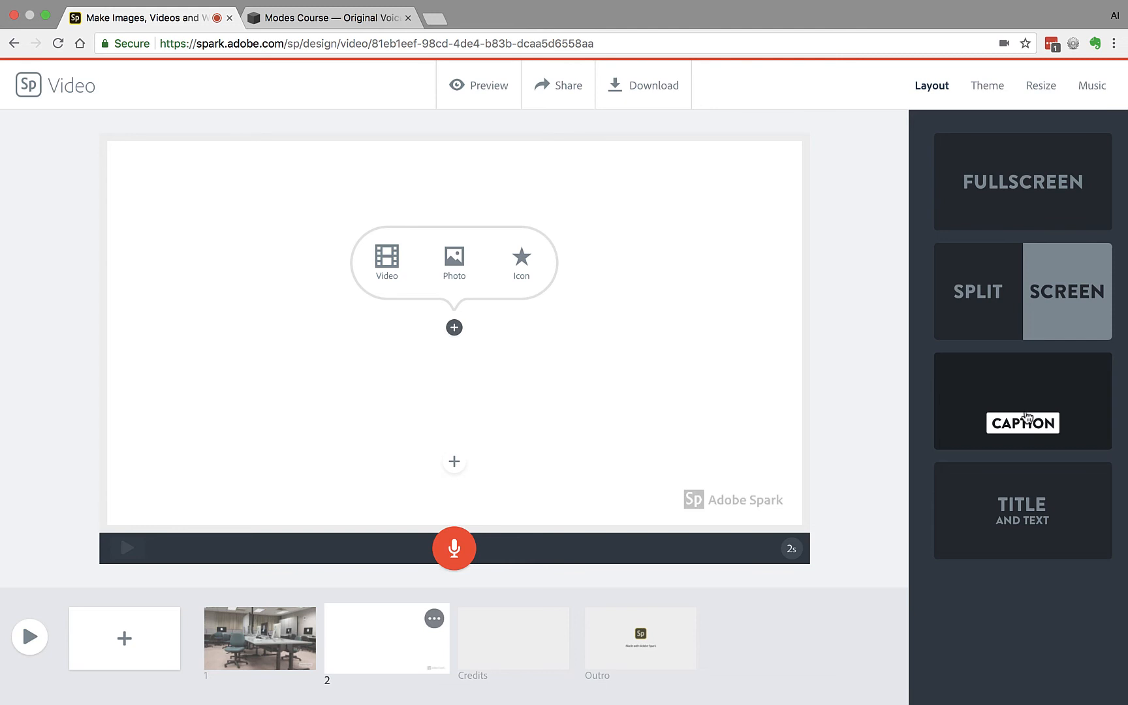
click(382, 267)
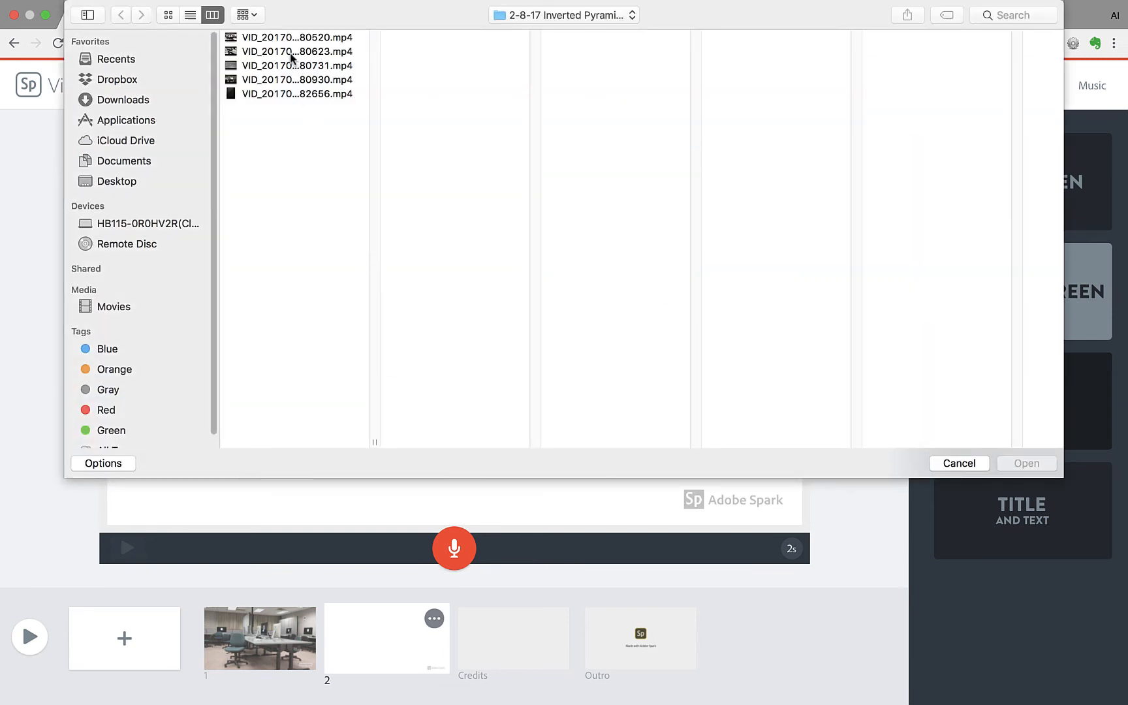
click(292, 54)
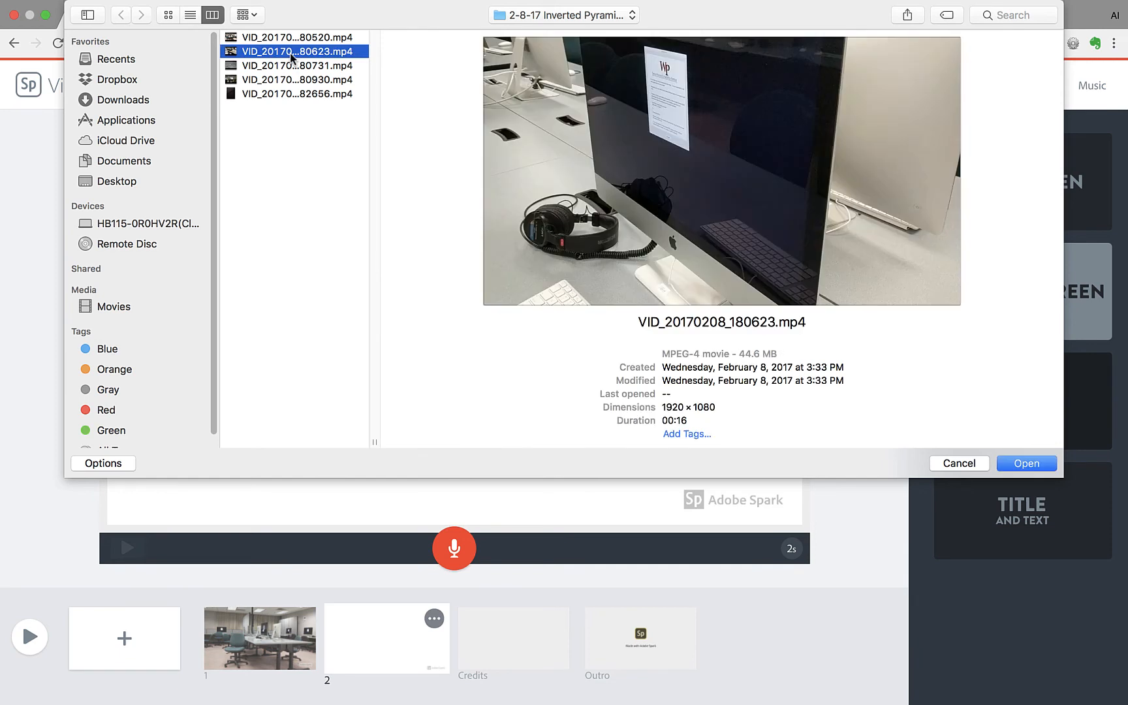
click(1010, 463)
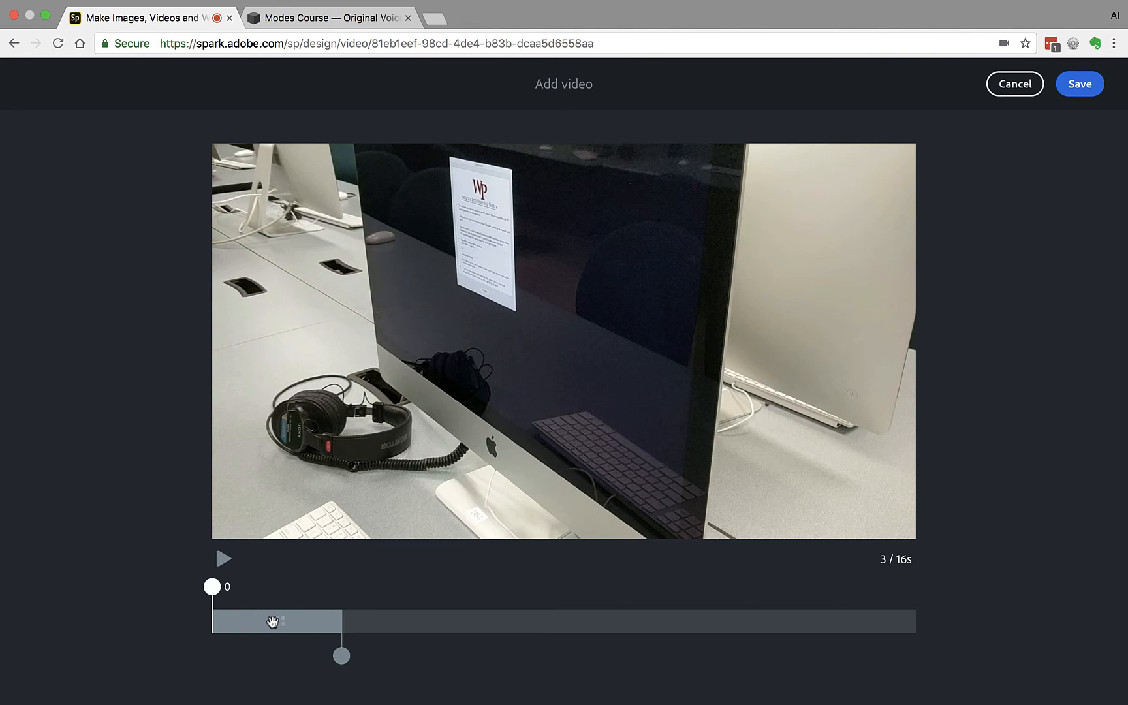
Trim the second slide's clip to run from second 3 to second 9 and save it to the slide
drag(272, 621, 418, 620)
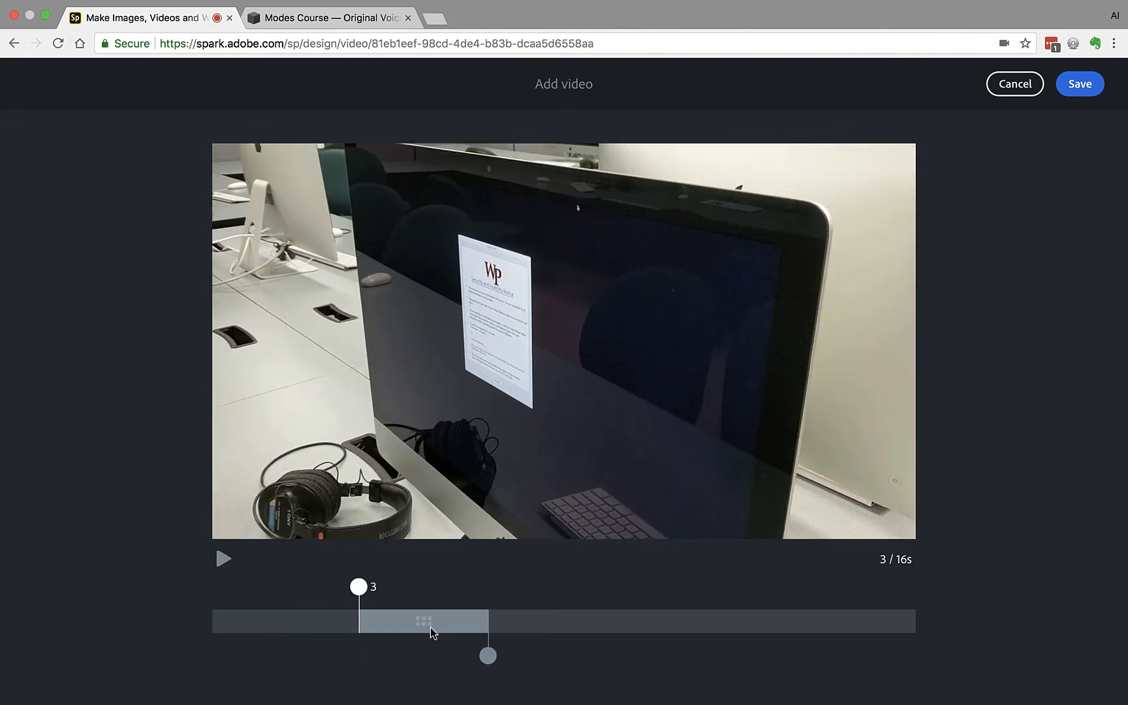
drag(488, 657, 602, 659)
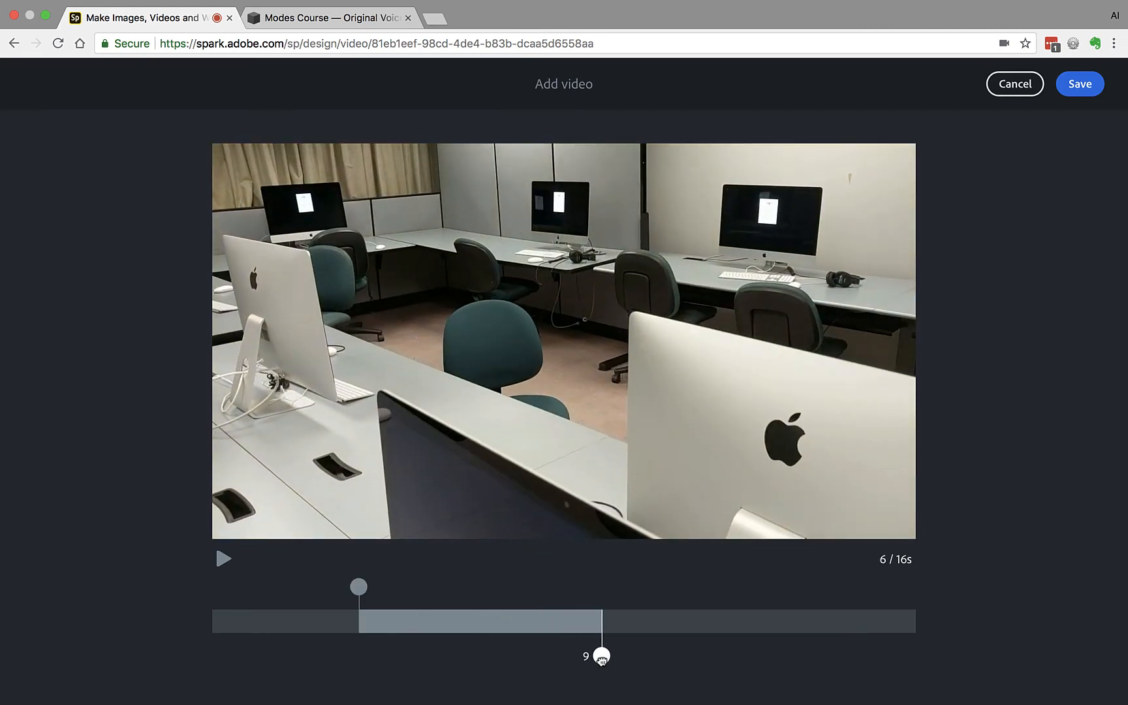
click(1082, 83)
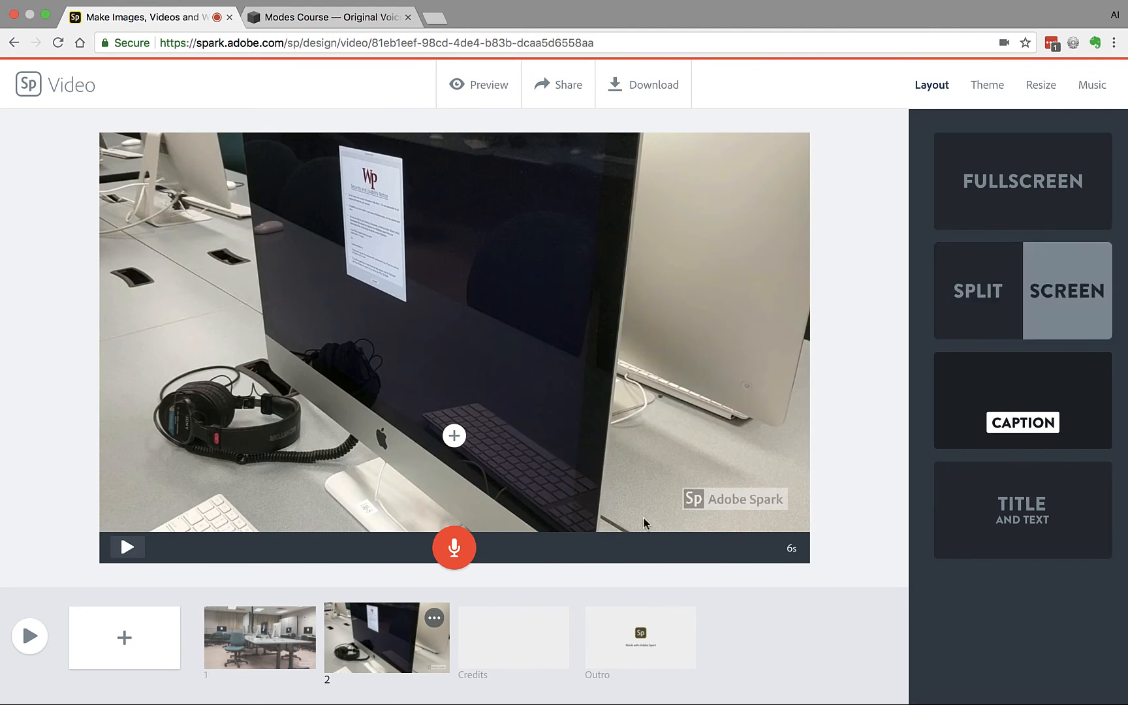
Record a voice narration on the second slide
click(455, 549)
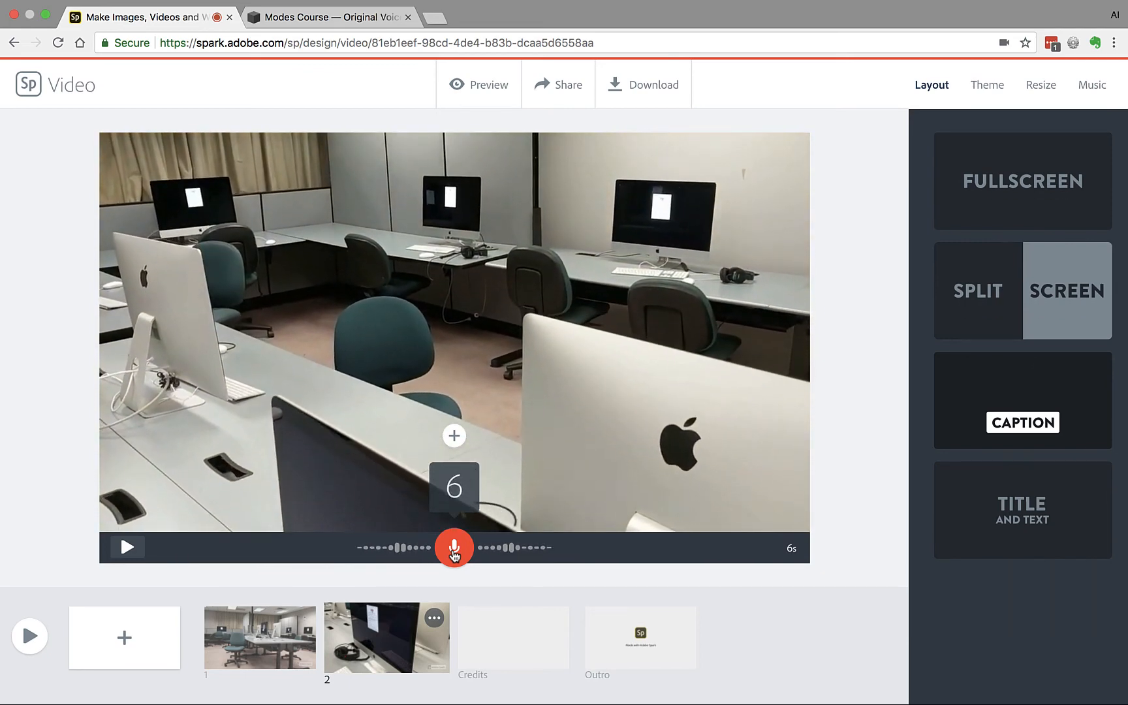
click(455, 556)
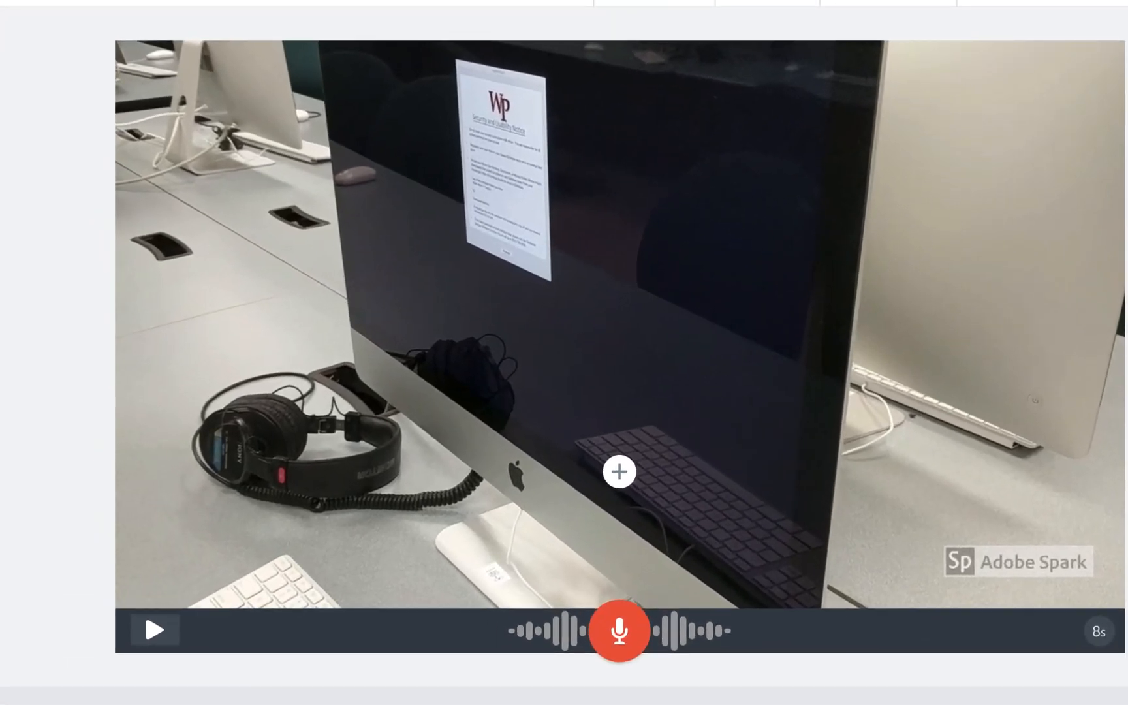
Add the caption text "This is a Caption" to the second slide and move it to the lower-right area of the clip
click(619, 471)
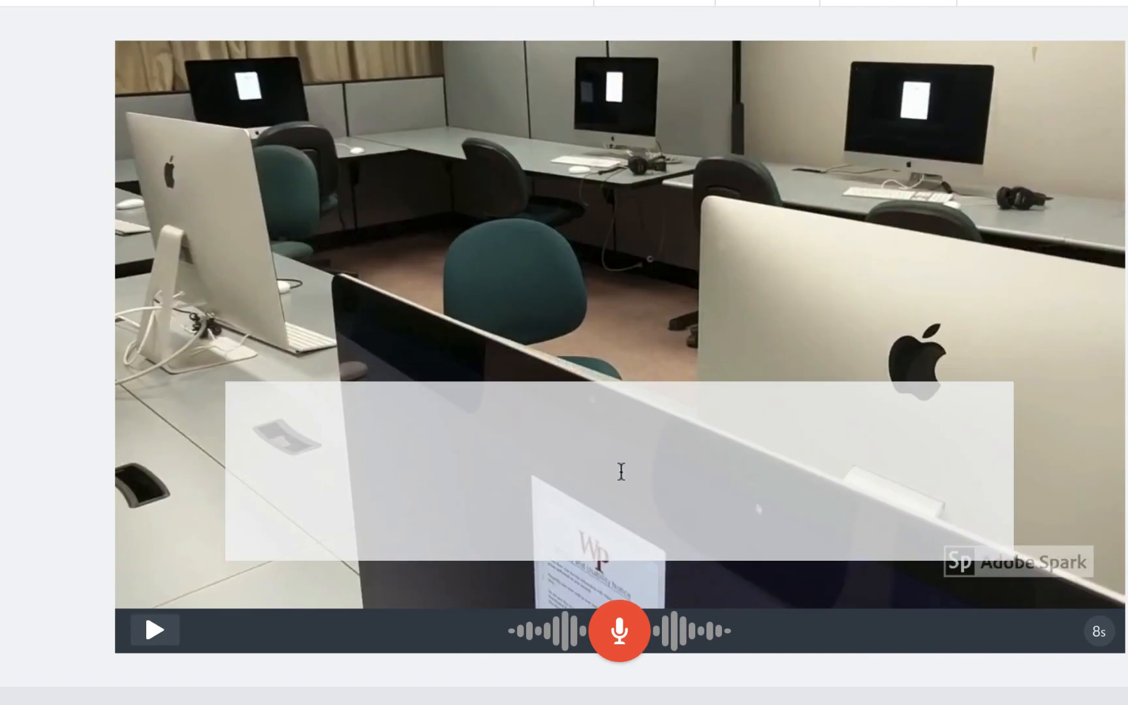
text(This is )
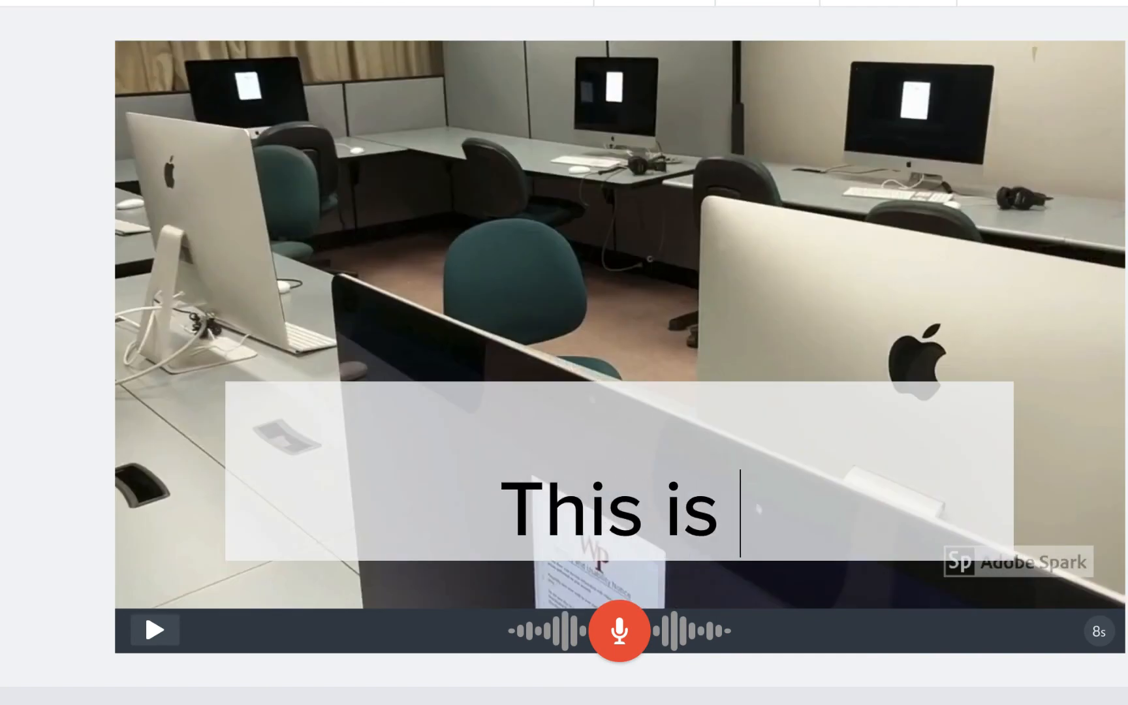
text(a CAptio)
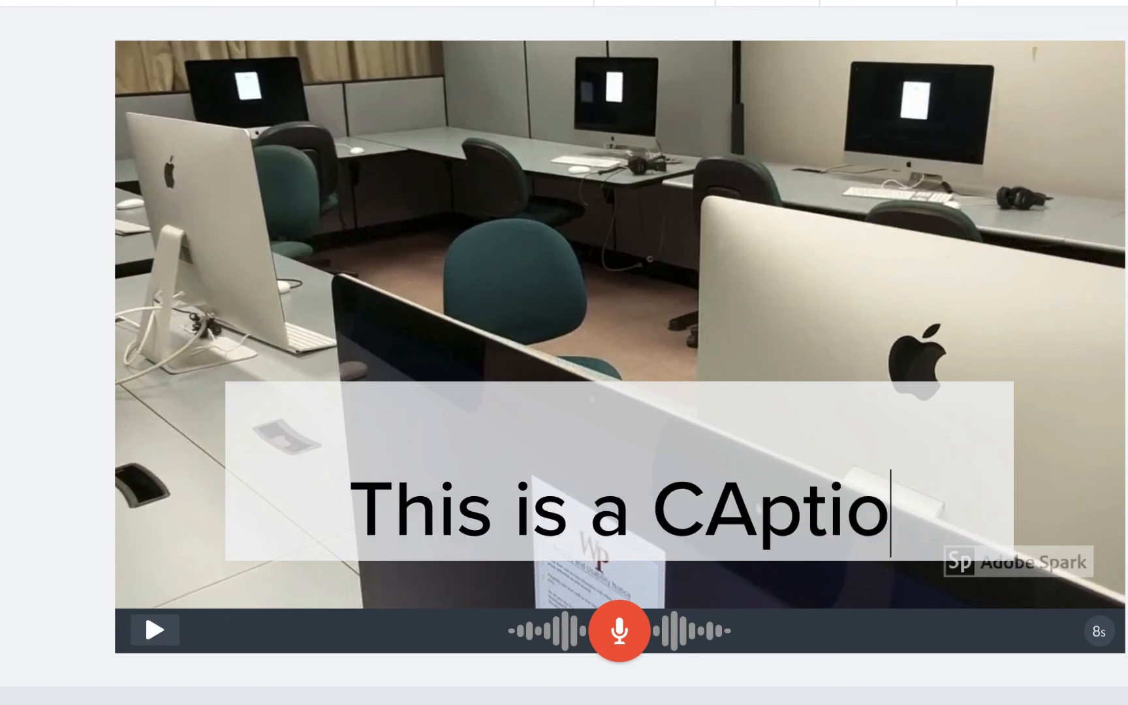
text(n)
key(Left)
key(Left)
key(Left)
key(Left)
key(Left)
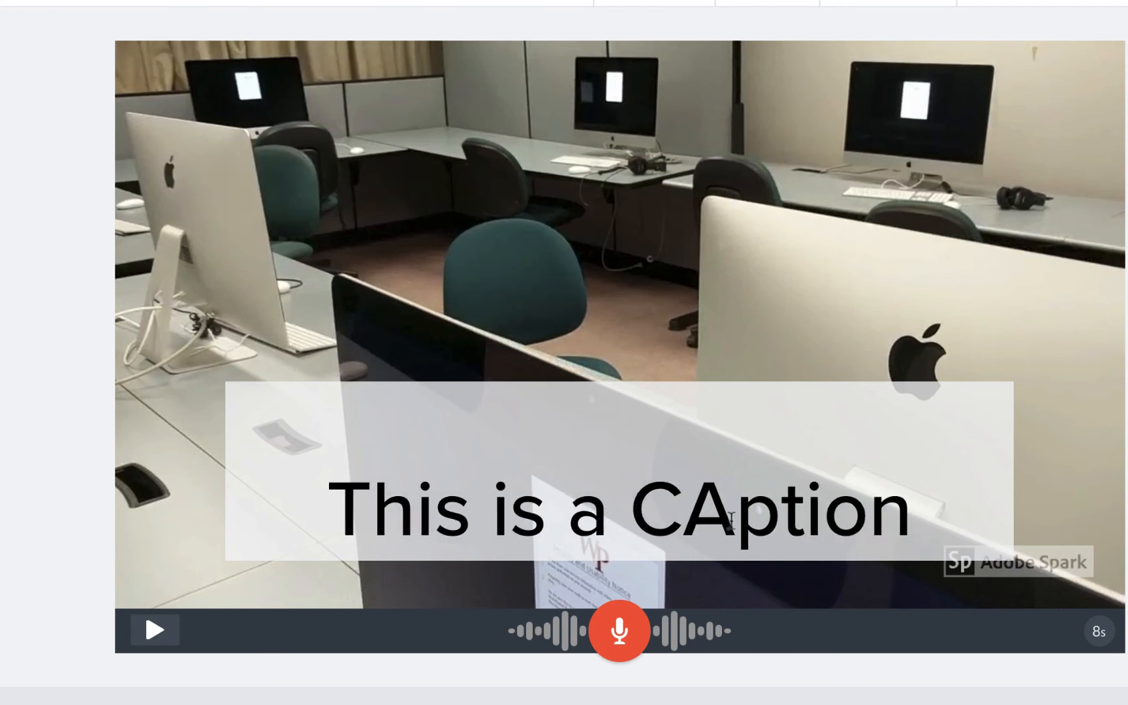
key(BackSpace)
text(a)
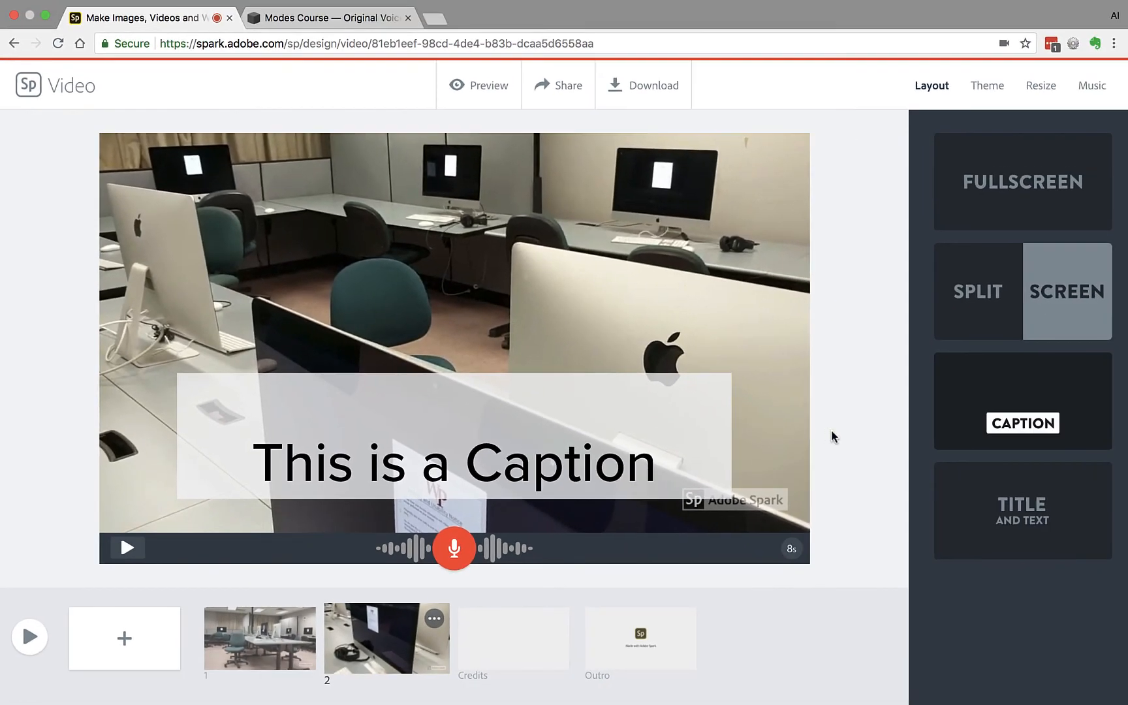
click(831, 436)
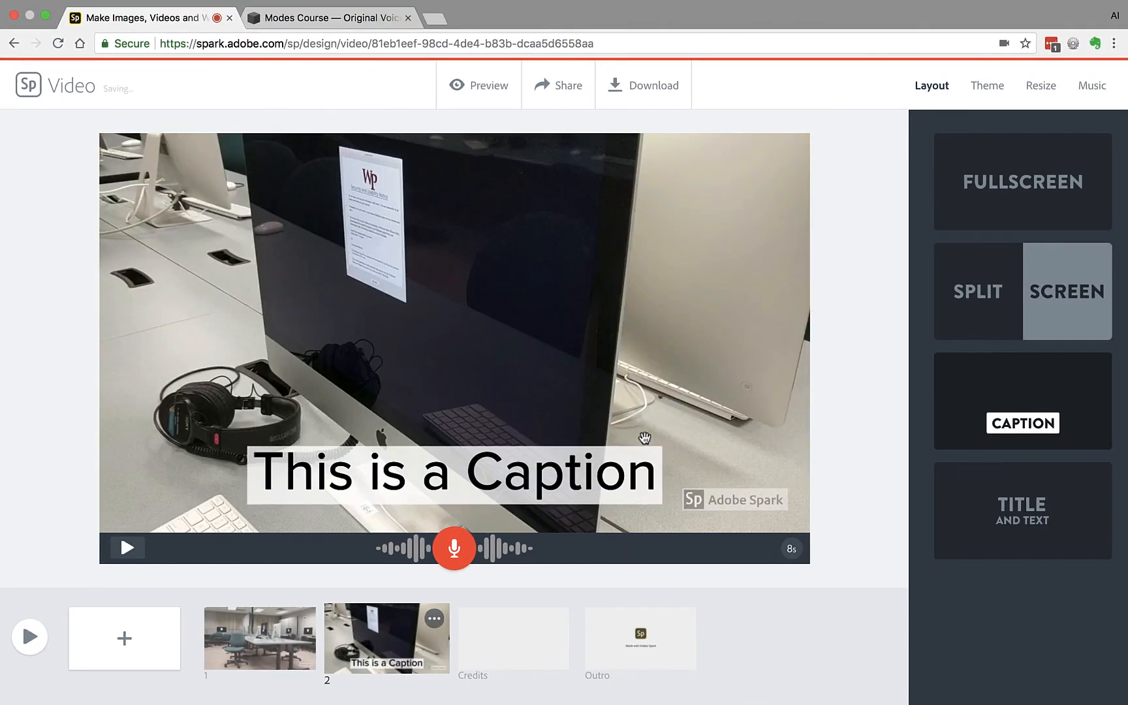
drag(617, 465, 779, 431)
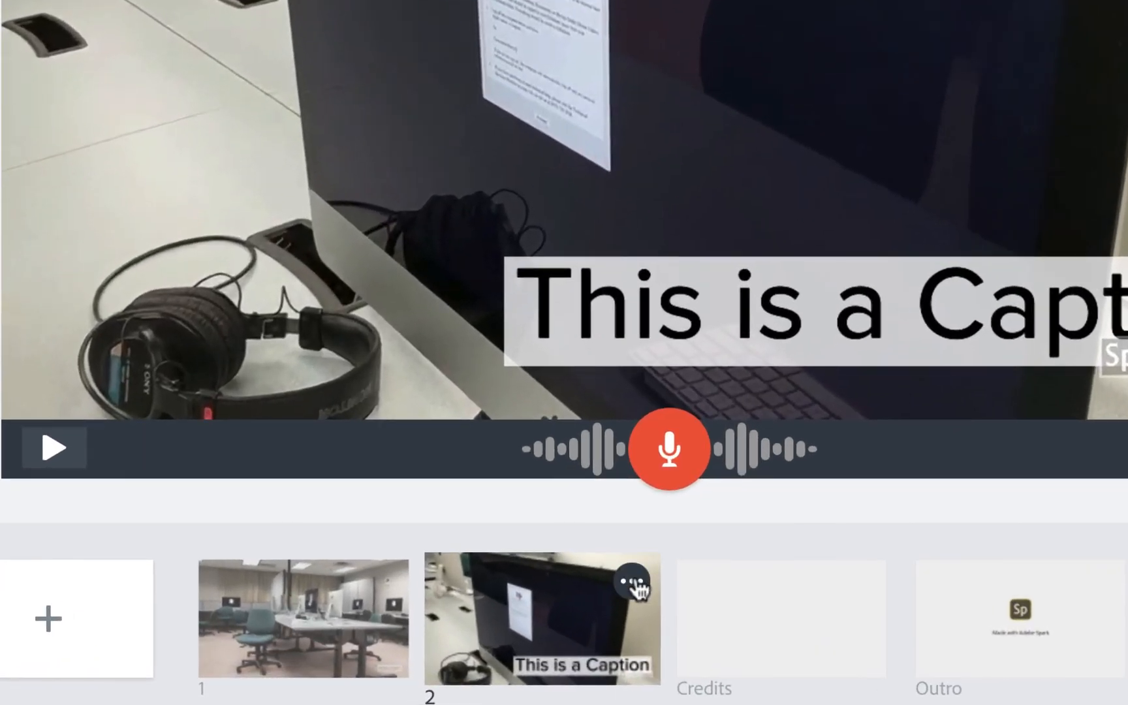
View the second slide's options, close them, and move the second slide ahead of the first slide
click(604, 586)
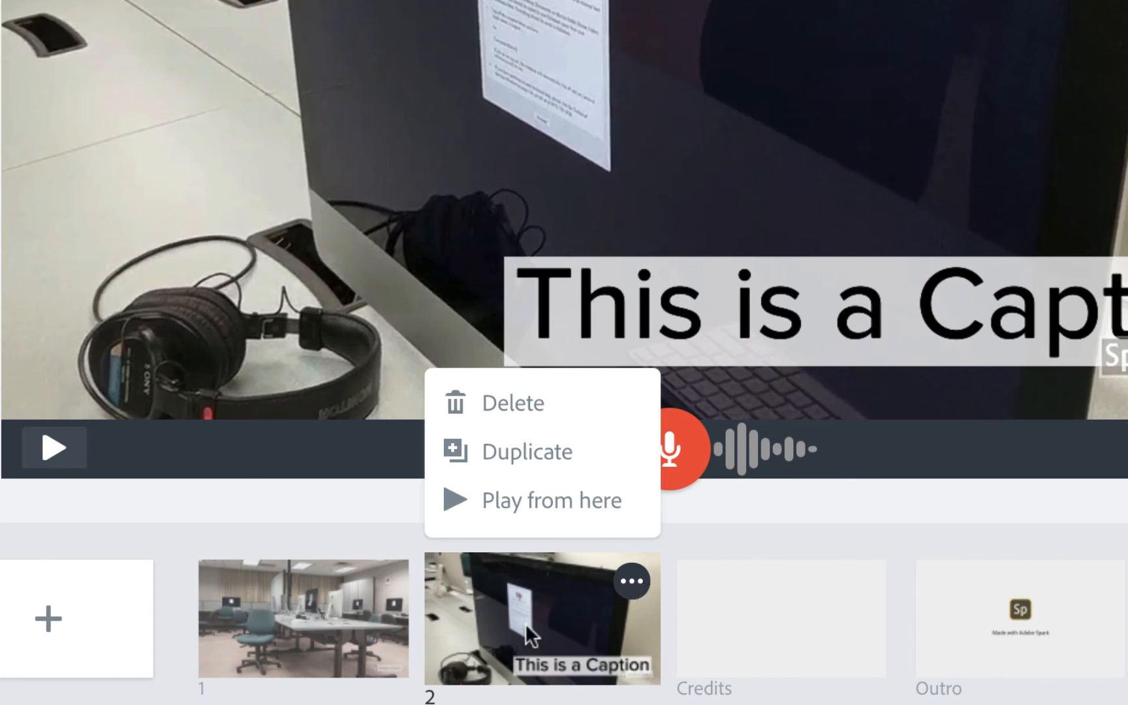
click(769, 507)
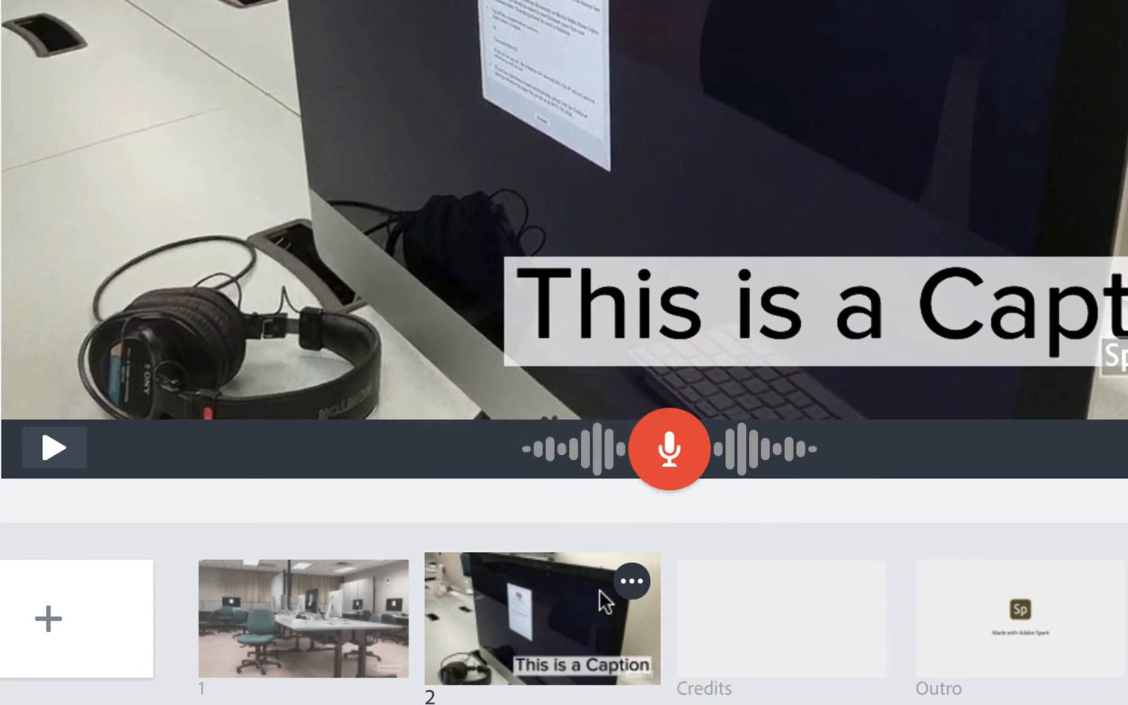
drag(567, 598, 352, 596)
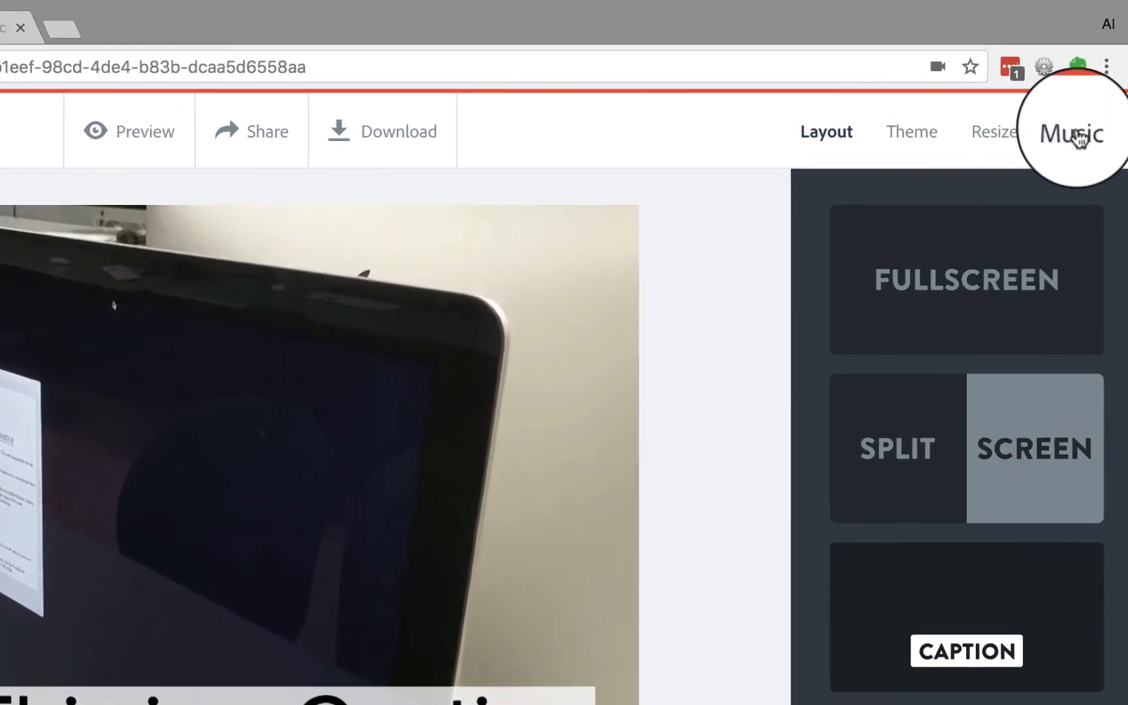
Open the background music options for the video
click(1096, 89)
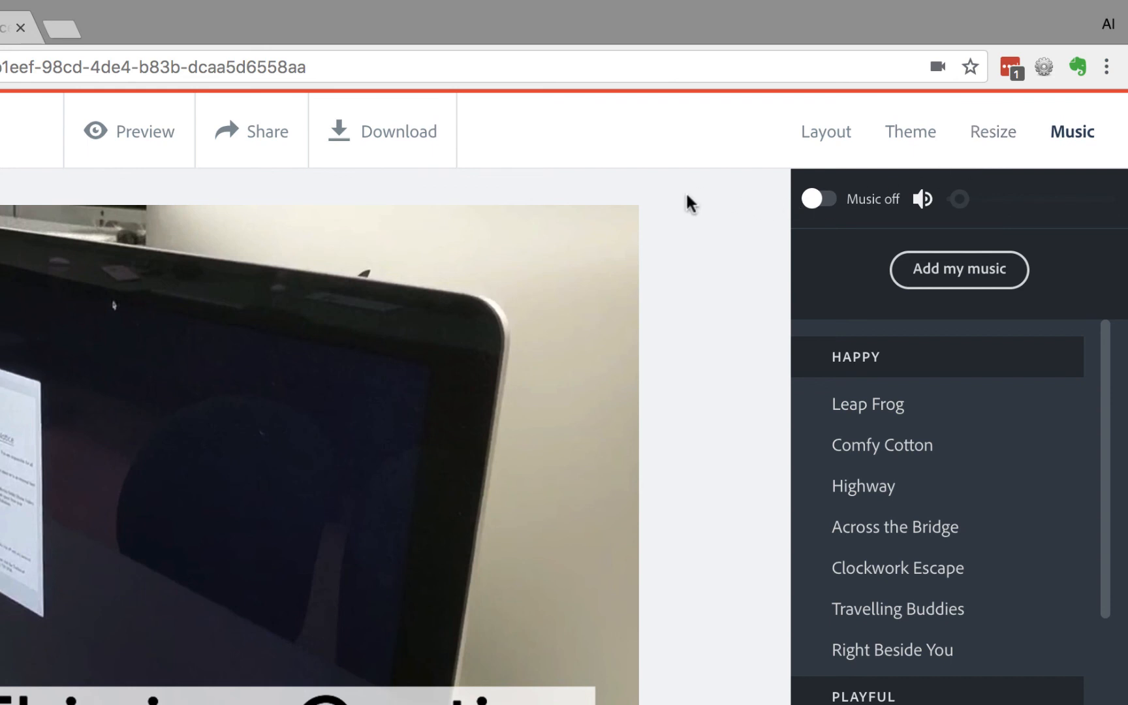
click(365, 151)
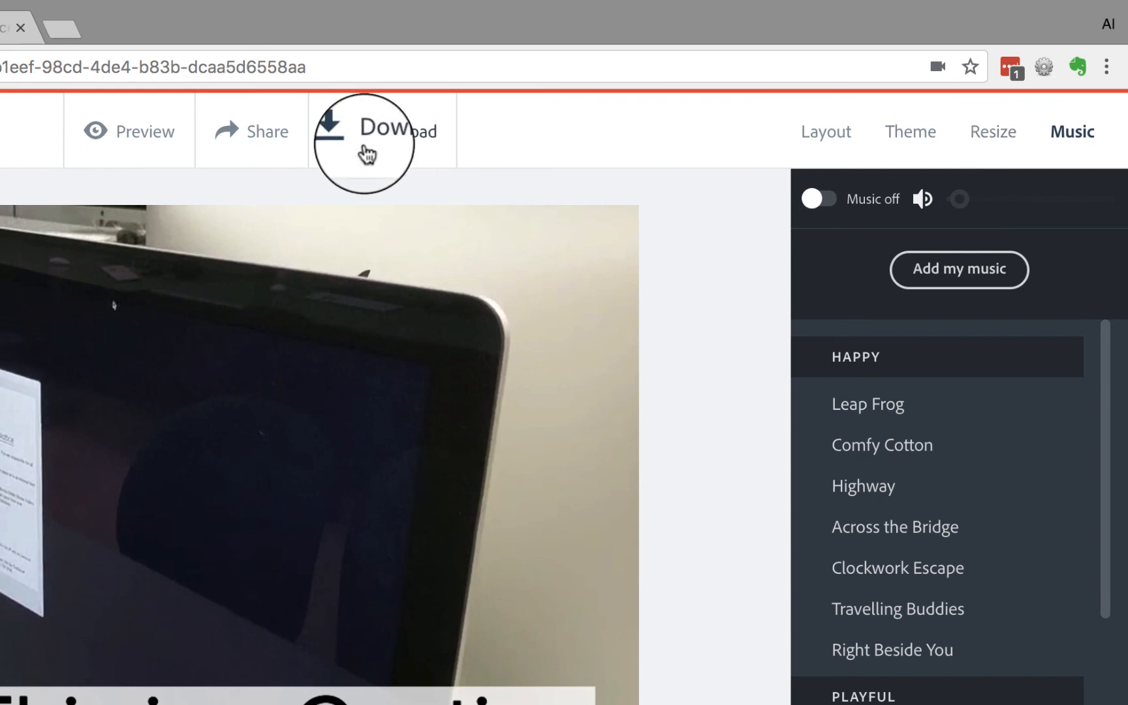